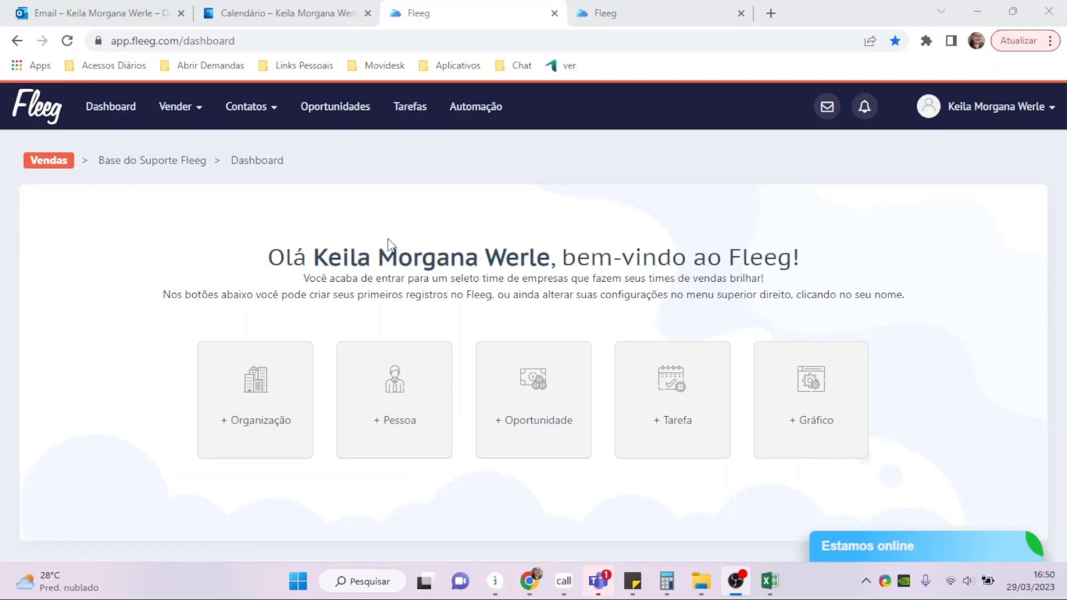
# - Open the import page for Pessoas and confirm agreement with the Lei Geral de Proteção de Dados notice
pyautogui.click(252, 133)
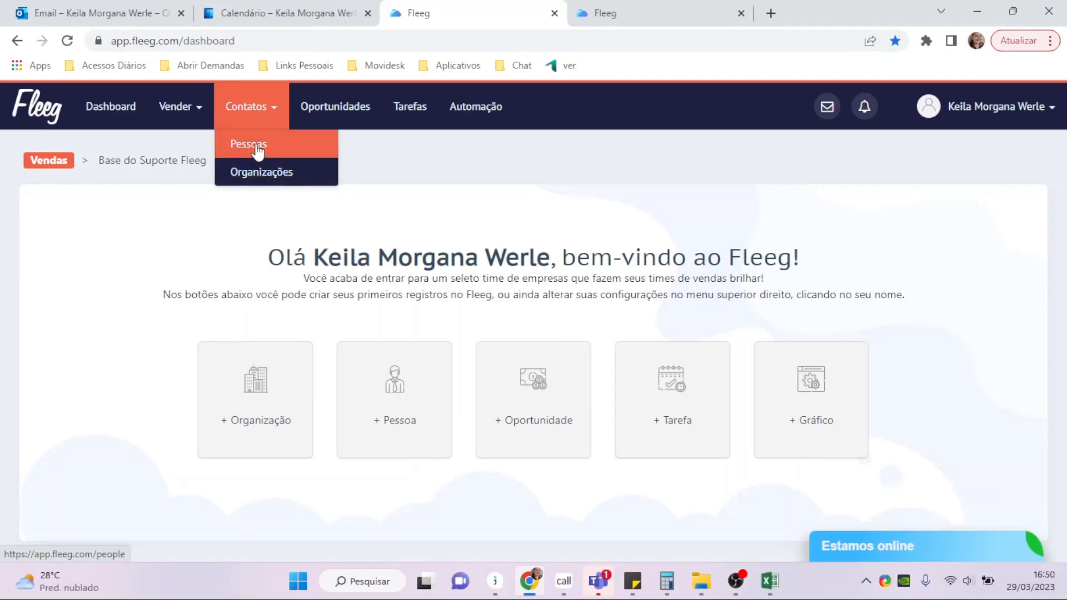
pyautogui.click(255, 145)
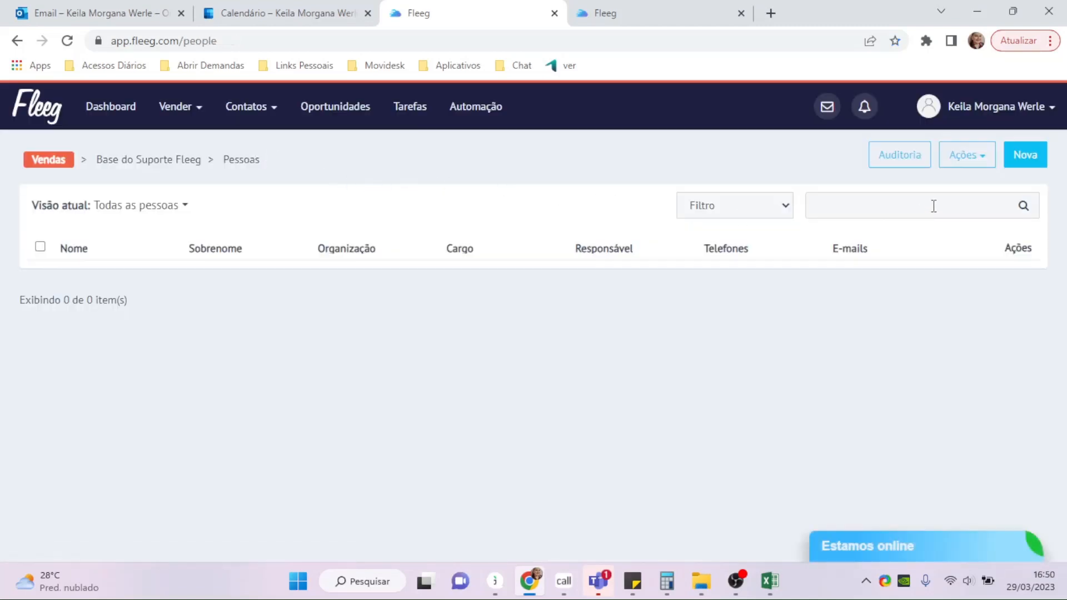
pyautogui.click(963, 161)
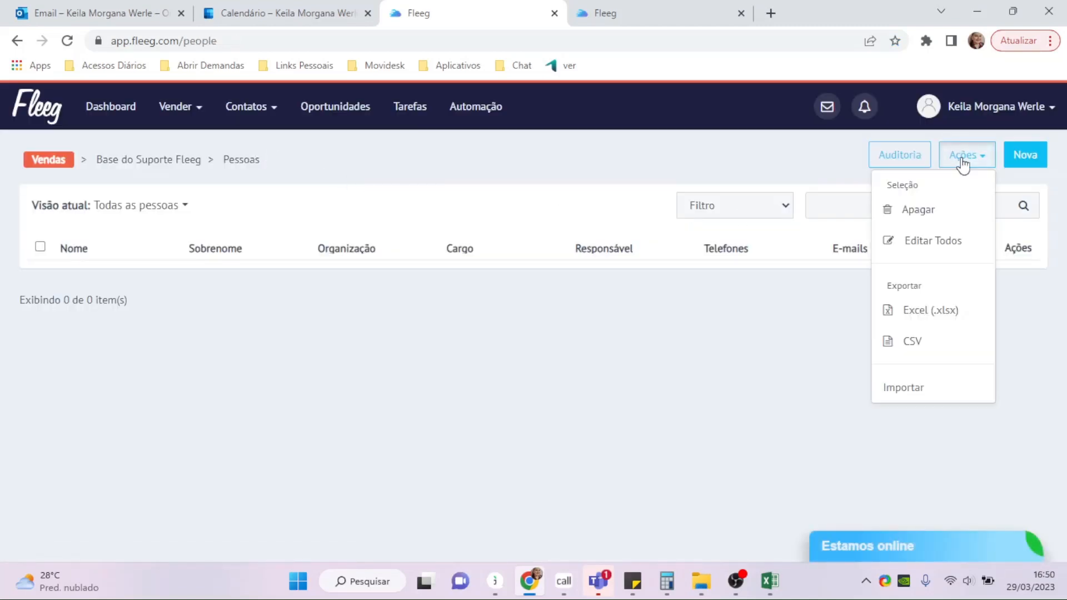
pyautogui.click(908, 388)
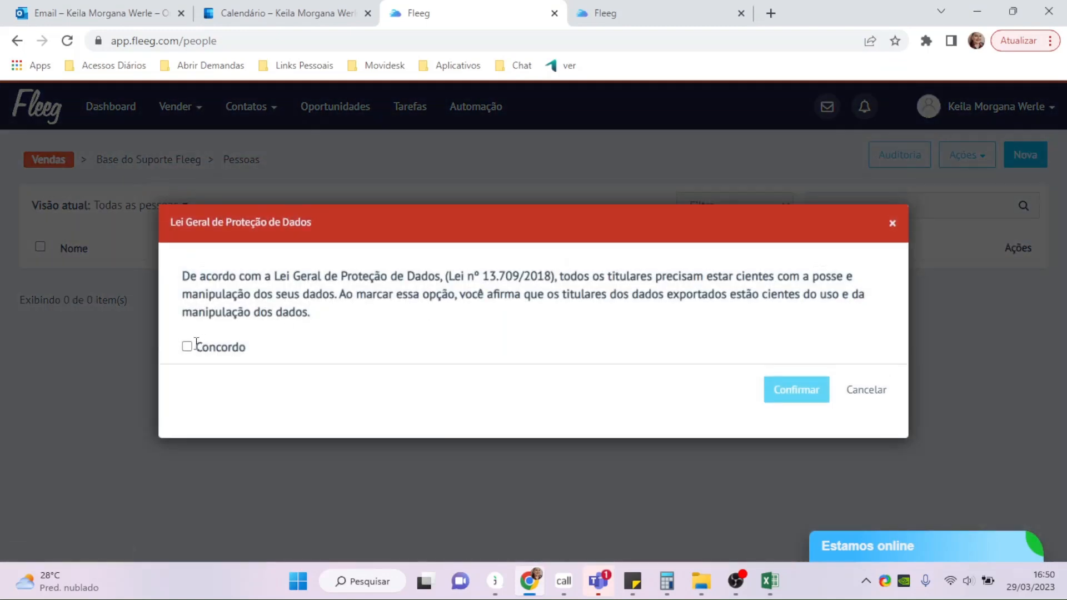
pyautogui.click(187, 346)
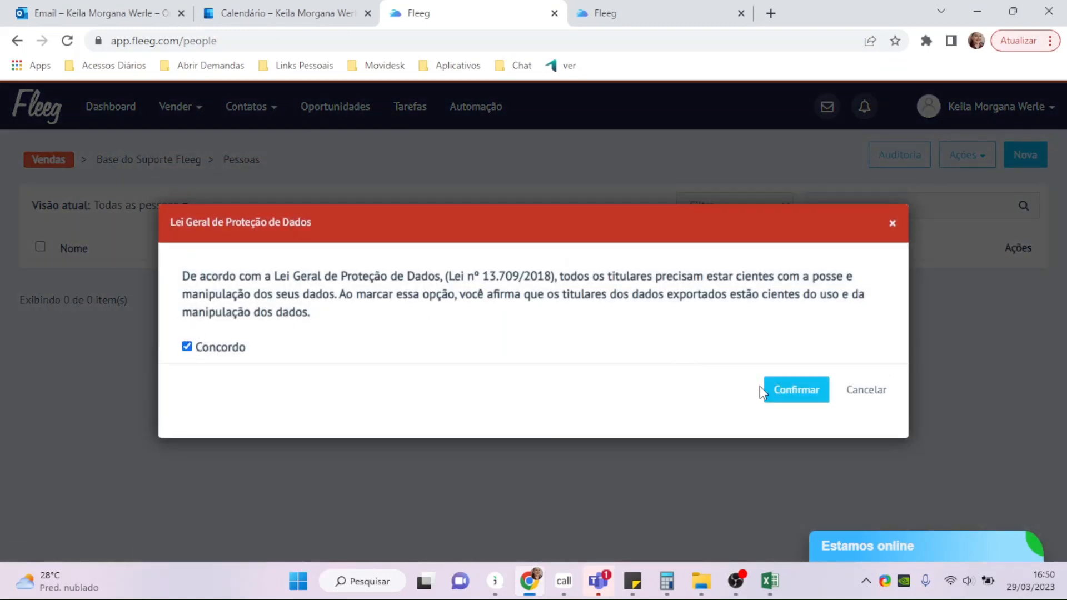
pyautogui.click(787, 396)
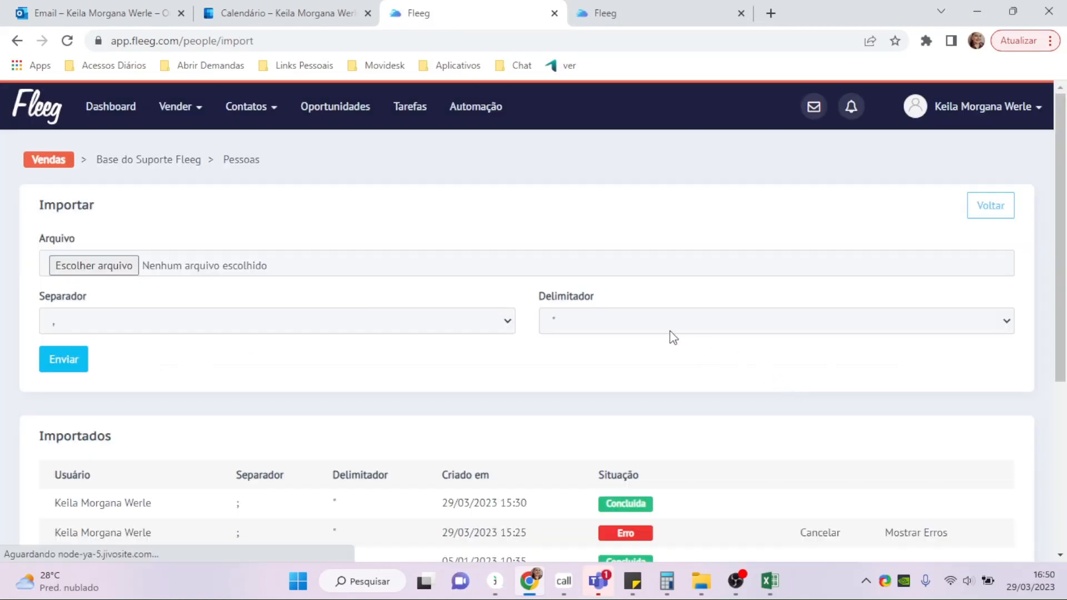
# - Review the status of previous people imports in the Importados list and return to the import form
pyautogui.scroll(-4, 866, 308)
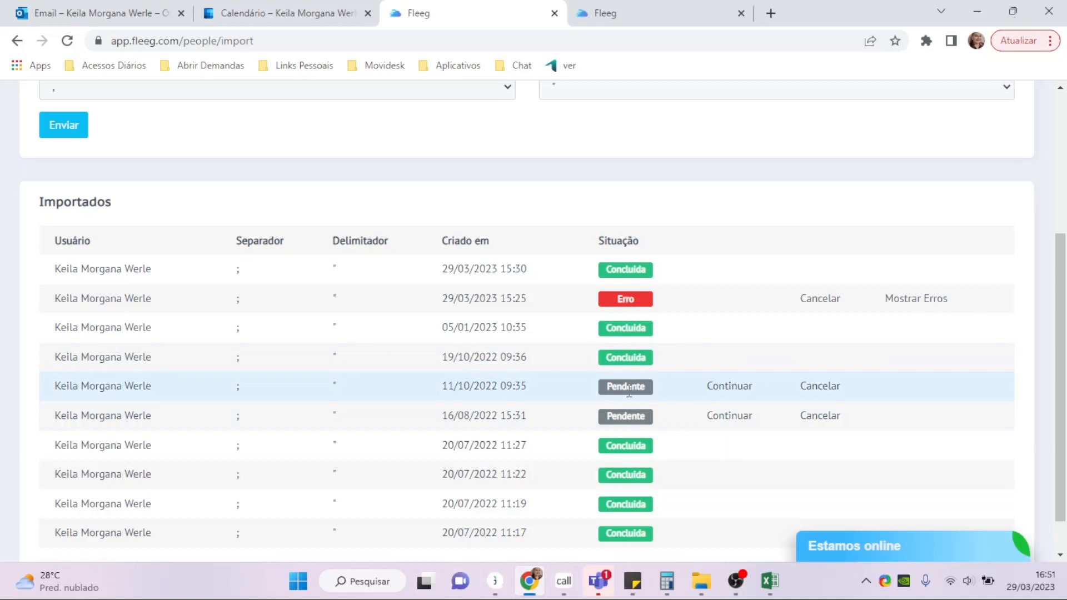
pyautogui.scroll(1, 628, 389)
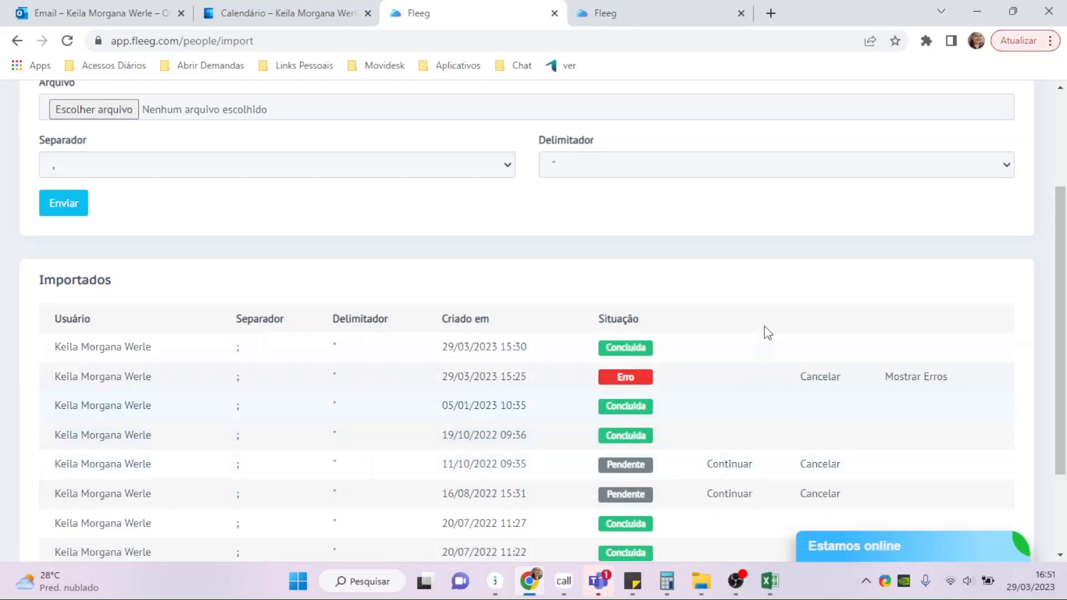
pyautogui.scroll(2, 855, 342)
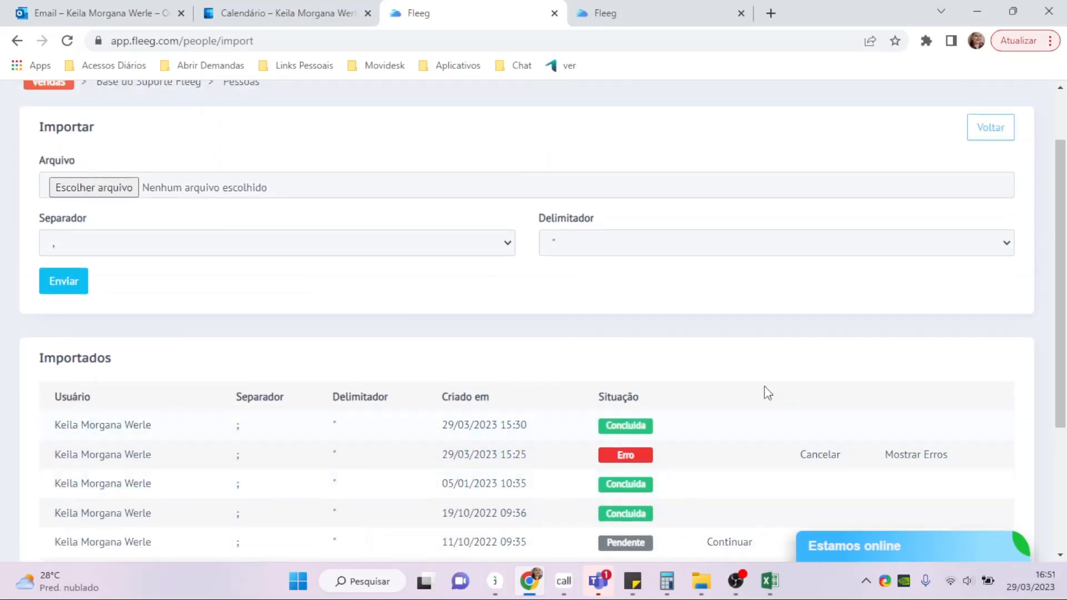
pyautogui.scroll(2, 603, 265)
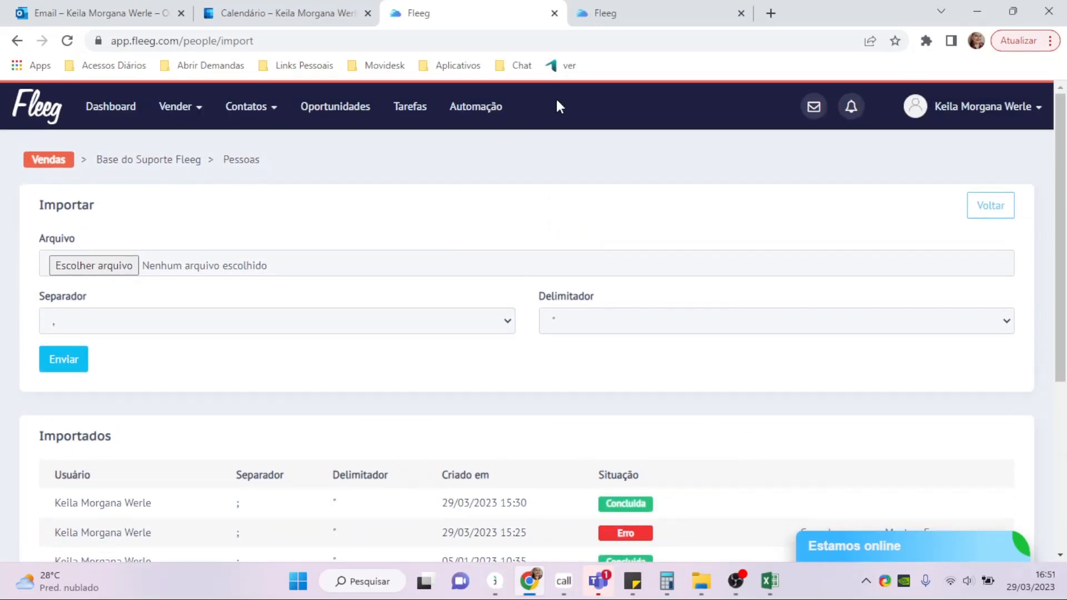
# - Switch to the "Melhoria na importação" workbook in Excel and widen its columns to show the full contents
pyautogui.click(632, 15)
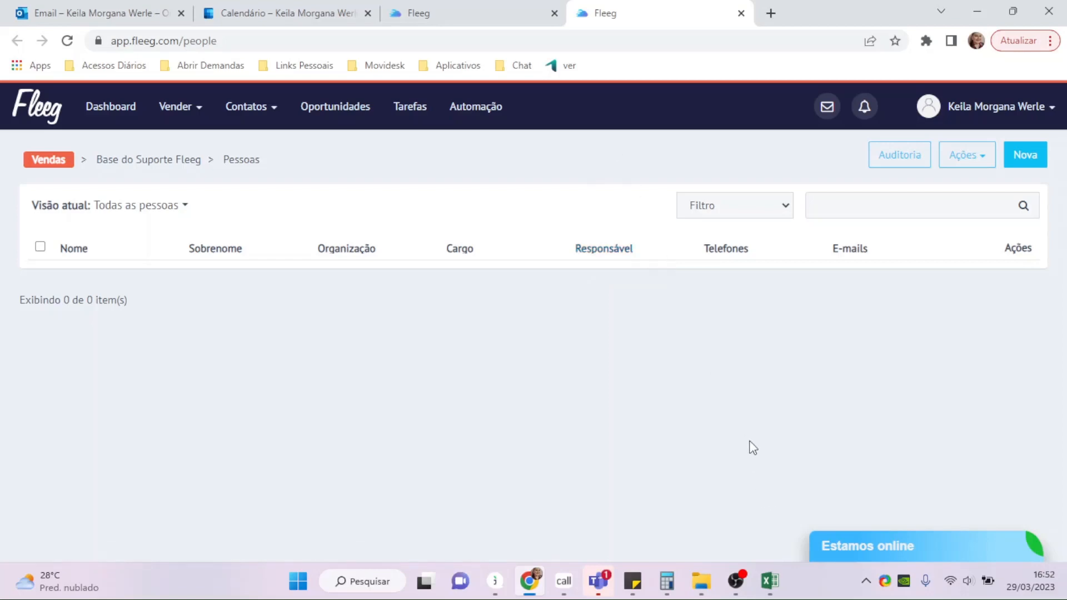
pyautogui.click(770, 581)
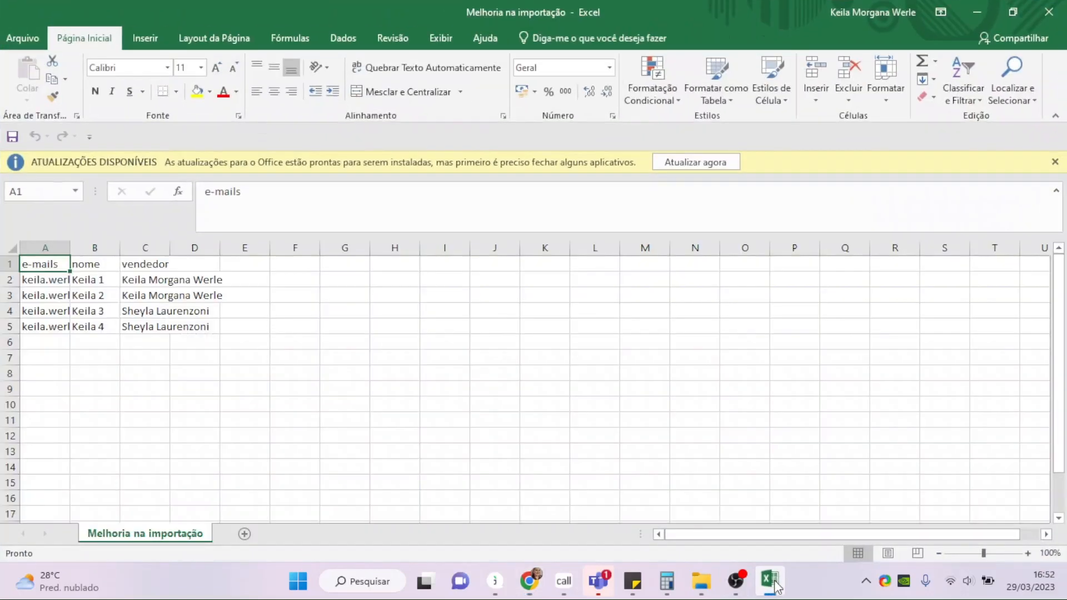
pyautogui.moveTo(170, 248); pyautogui.dragTo(298, 250)
pyautogui.moveTo(70, 248); pyautogui.dragTo(376, 254)
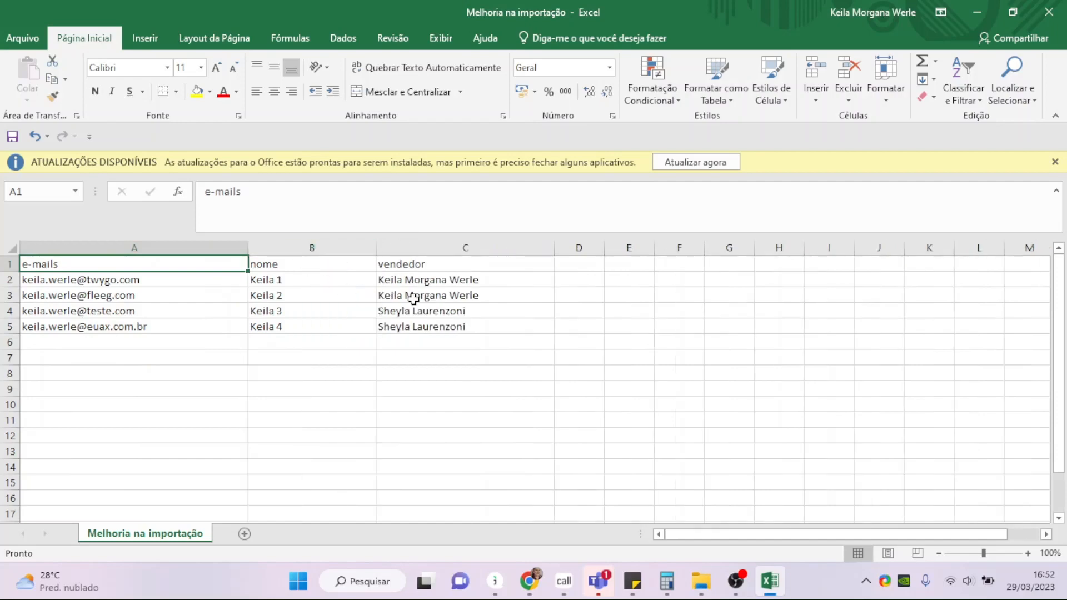
# - Examine the seller names in the vendedor column, cells C2 to C5
pyautogui.click(428, 267)
pyautogui.click(442, 280)
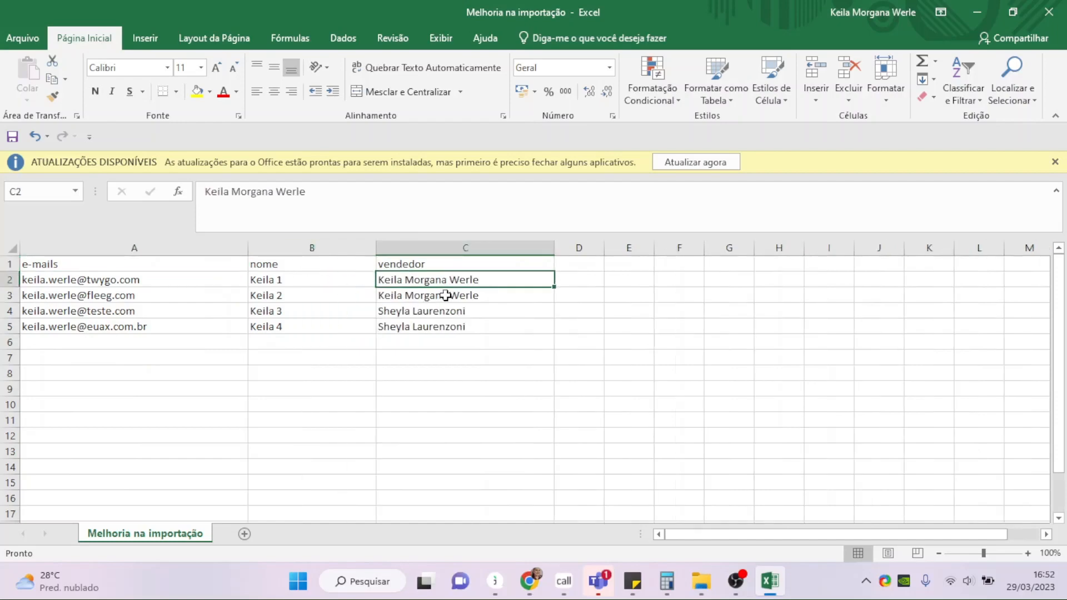
pyautogui.click(447, 295)
pyautogui.click(447, 310)
pyautogui.click(448, 327)
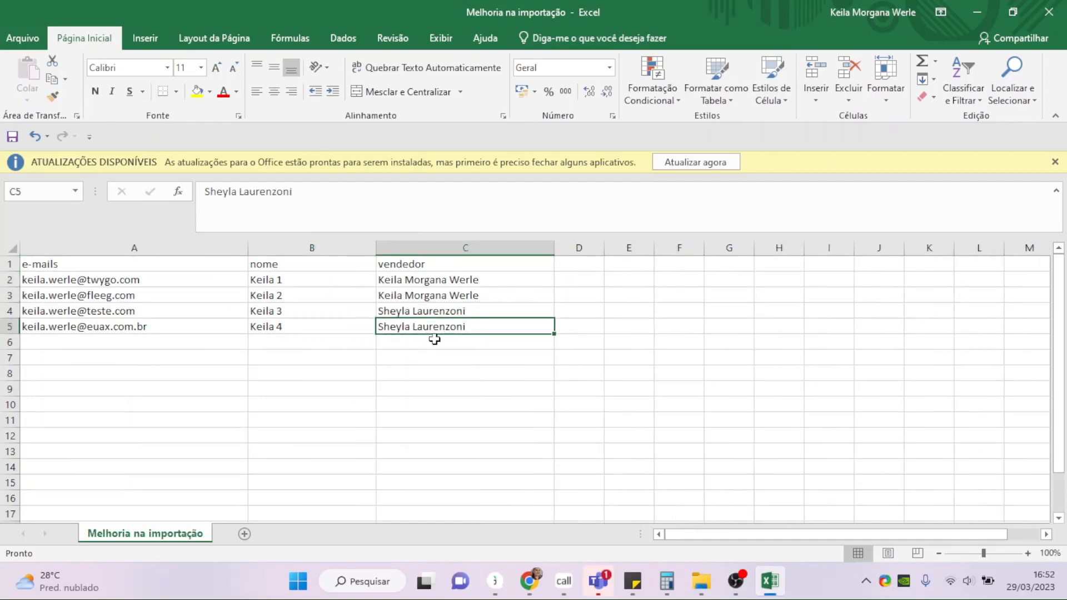
pyautogui.moveTo(420, 355); pyautogui.dragTo(427, 280)
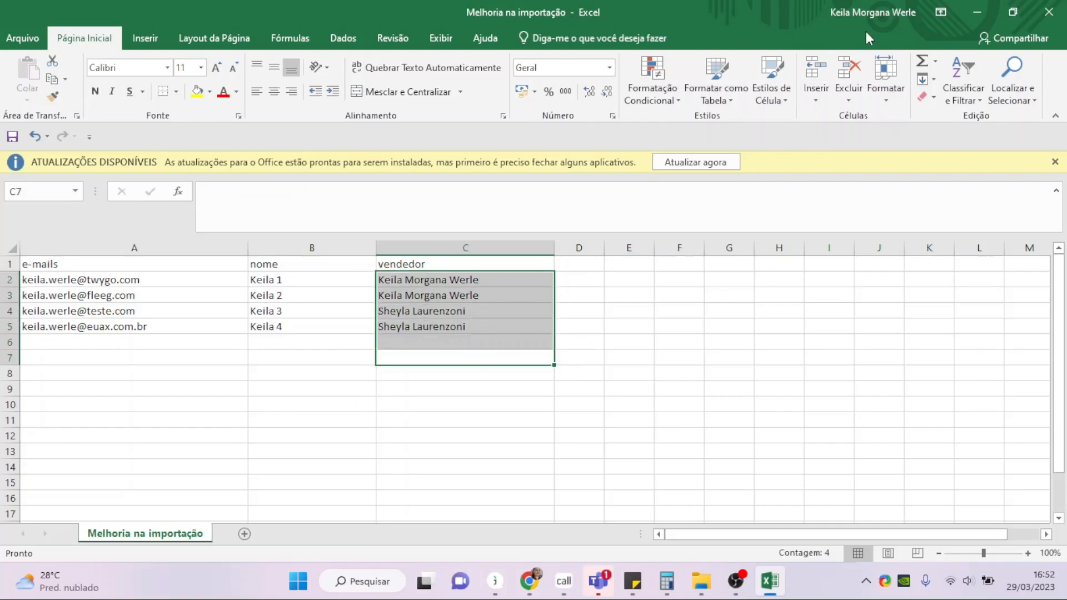
pyautogui.click(479, 327)
pyautogui.moveTo(466, 343); pyautogui.dragTo(475, 278)
# - Switch back to Fleeg and open the Usuários list in the company settings
pyautogui.click(976, 10)
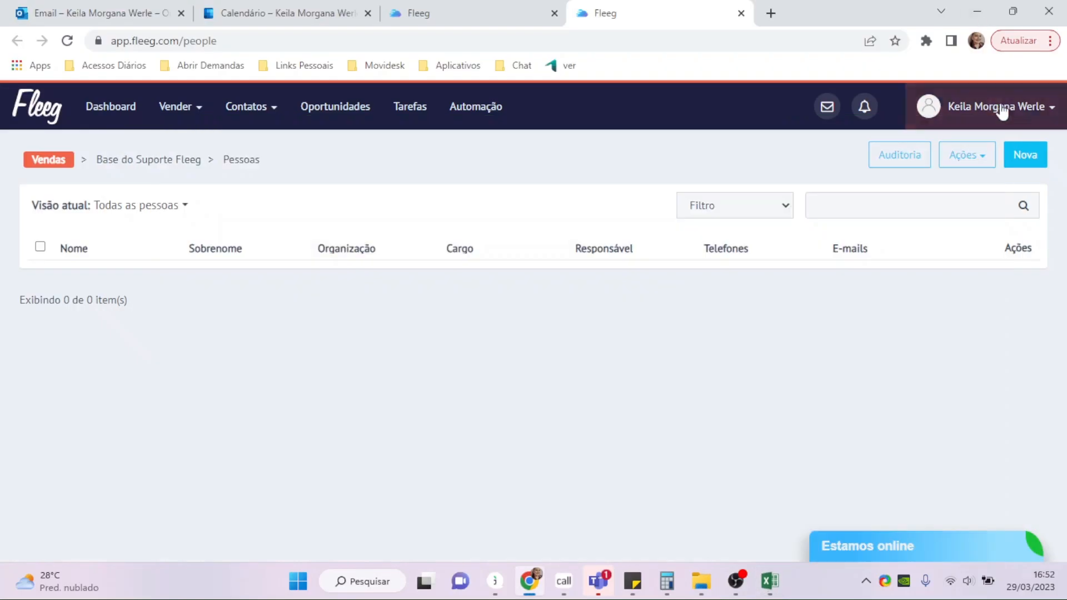
pyautogui.click(998, 107)
pyautogui.click(1043, 483)
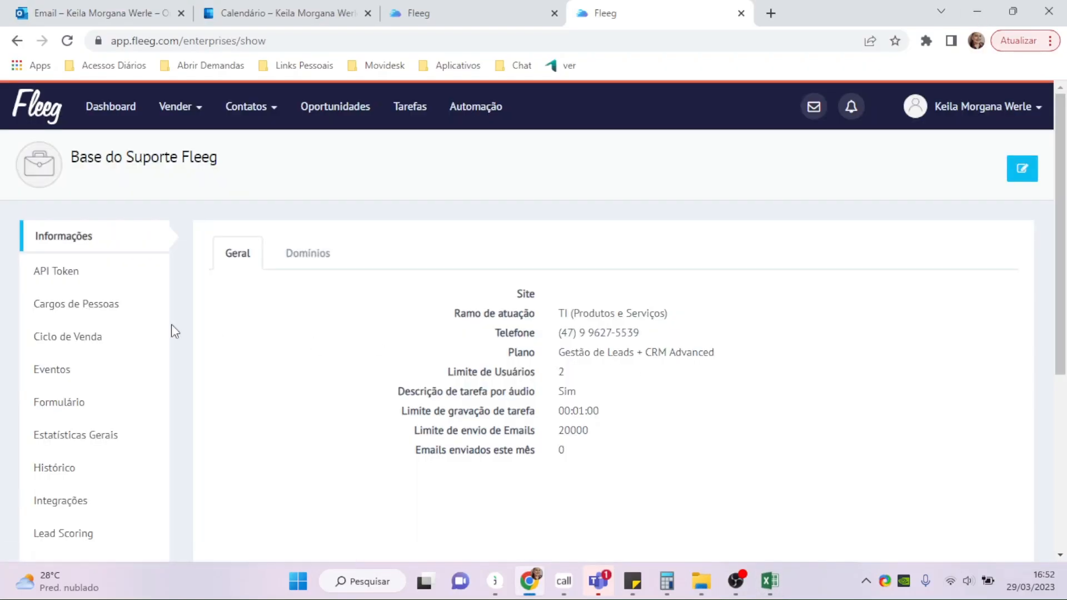
pyautogui.scroll(-4, 105, 350)
pyautogui.scroll(-2, 110, 393)
pyautogui.click(89, 493)
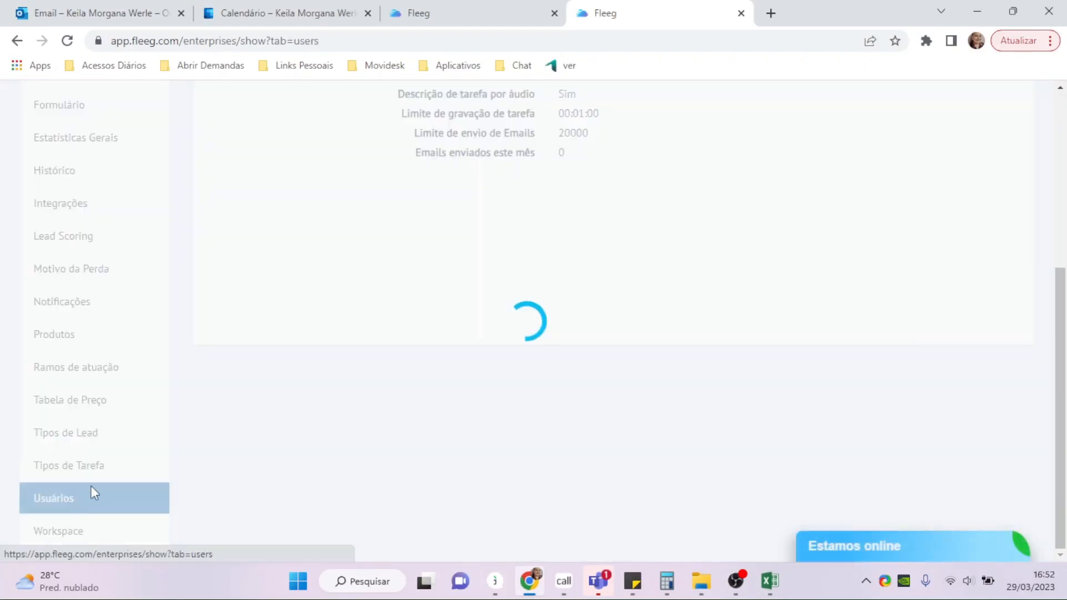
# - Check the Vendedor option under Meta de Vendas for the first active user, and close the settings without saving
pyautogui.click(996, 351)
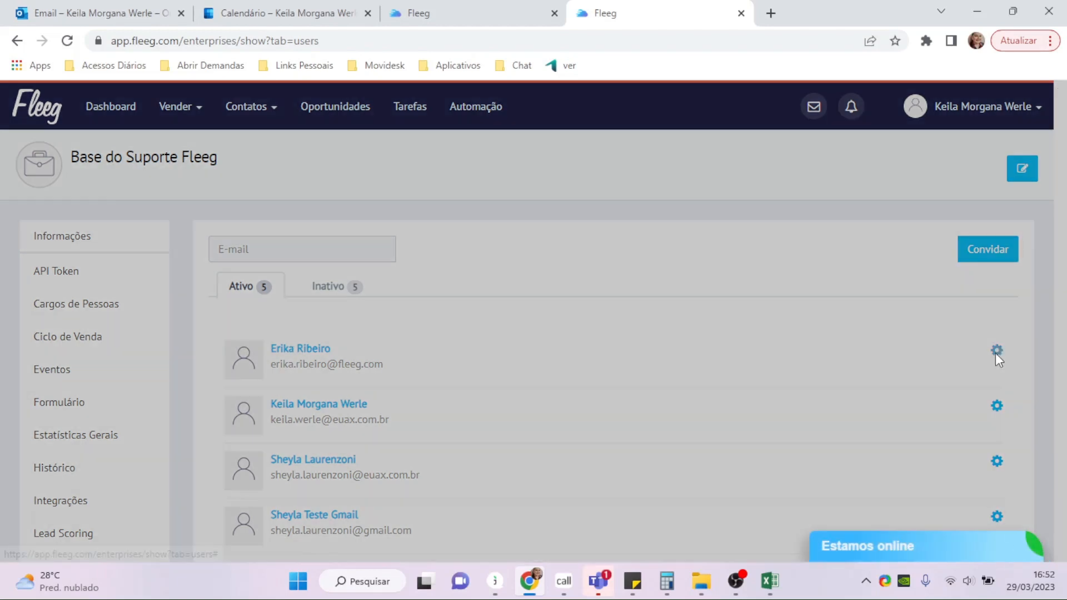
pyautogui.click(306, 220)
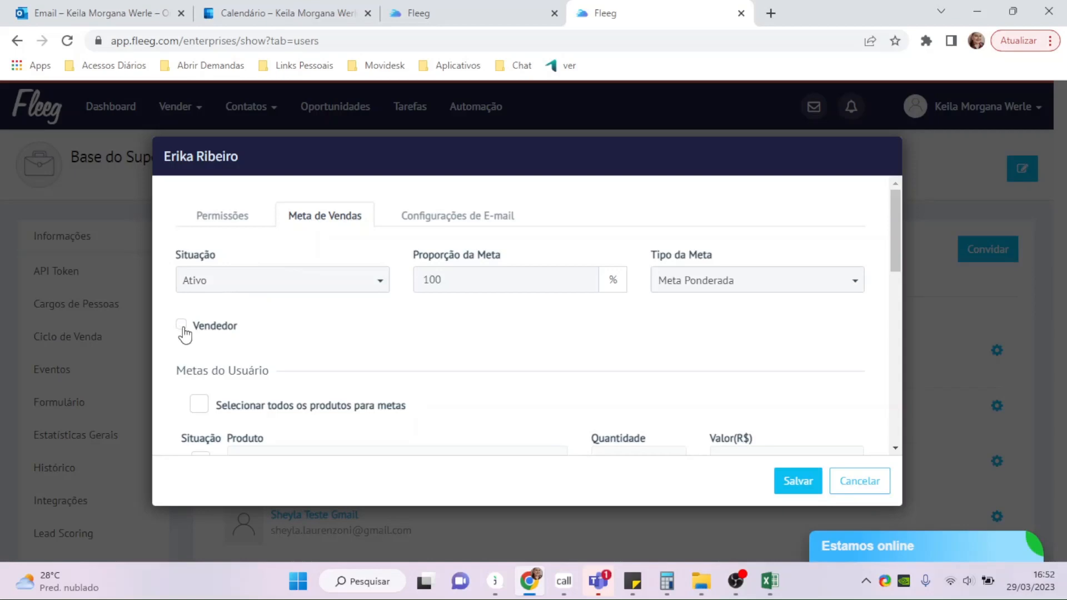
pyautogui.click(871, 494)
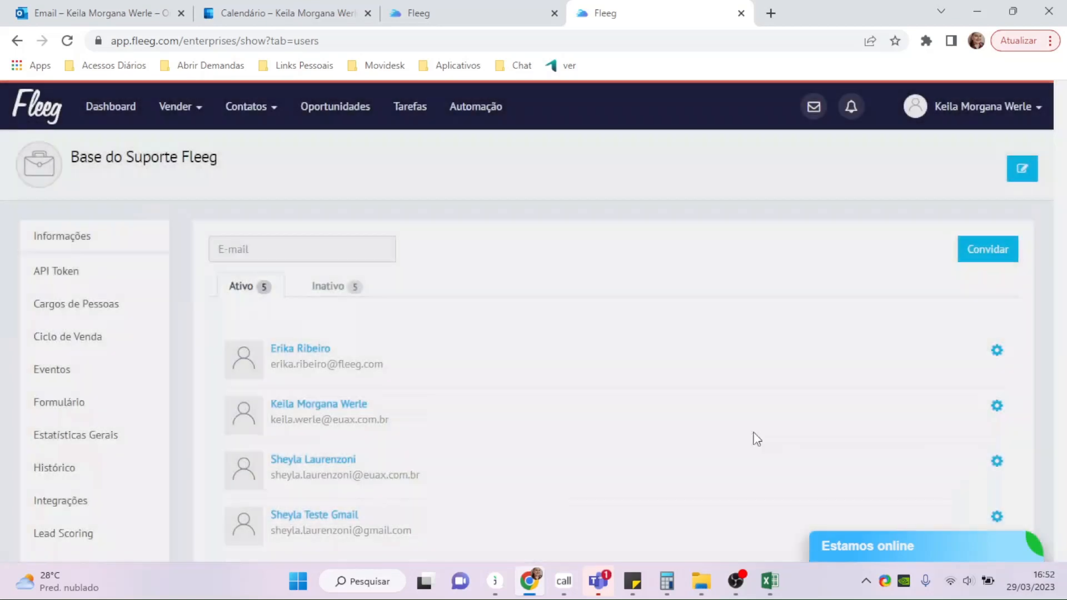
pyautogui.scroll(-2, 641, 410)
# - Switch to Excel and recheck the vendedor column from its header down to the last contact row
pyautogui.click(770, 581)
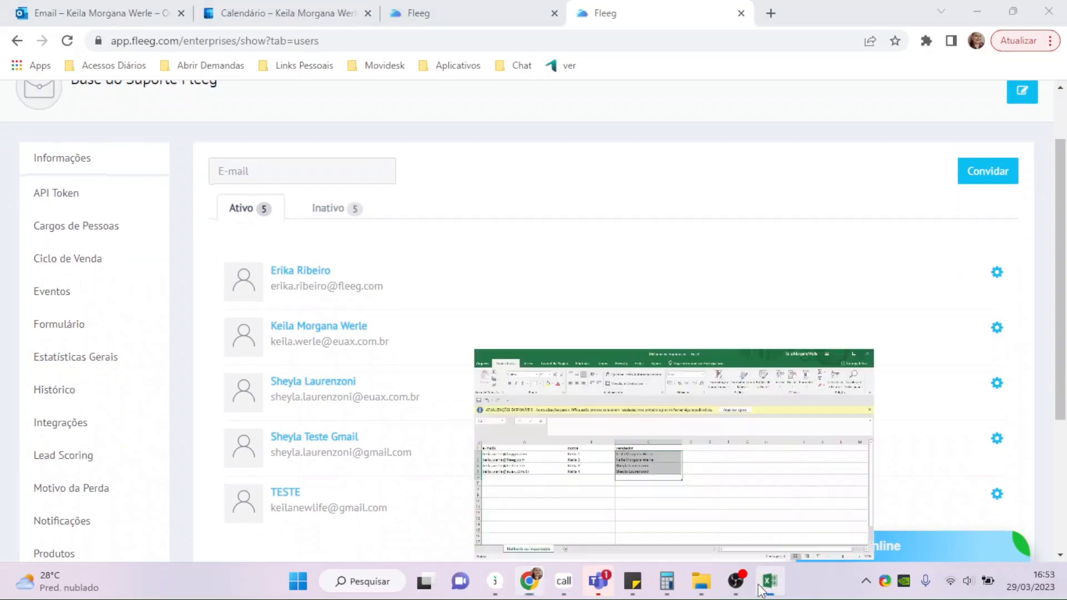
pyautogui.click(327, 338)
pyautogui.moveTo(407, 266); pyautogui.dragTo(421, 329)
pyautogui.click(421, 329)
pyautogui.click(424, 279)
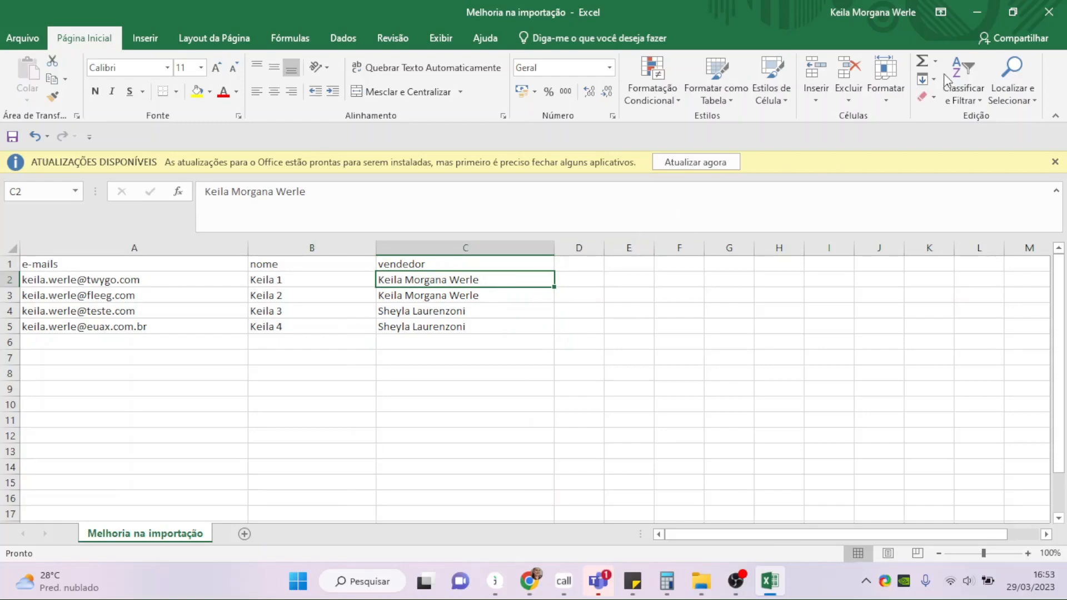
# - Compare the sheet's vendedor names with the names and e-mails of the active users in Fleeg
pyautogui.click(976, 15)
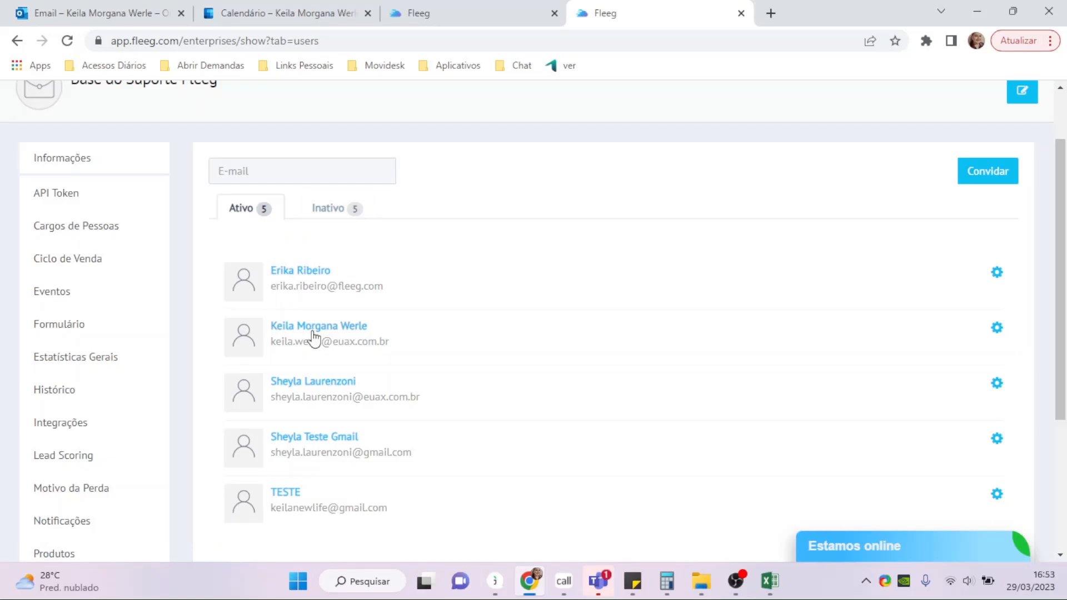
pyautogui.click(762, 588)
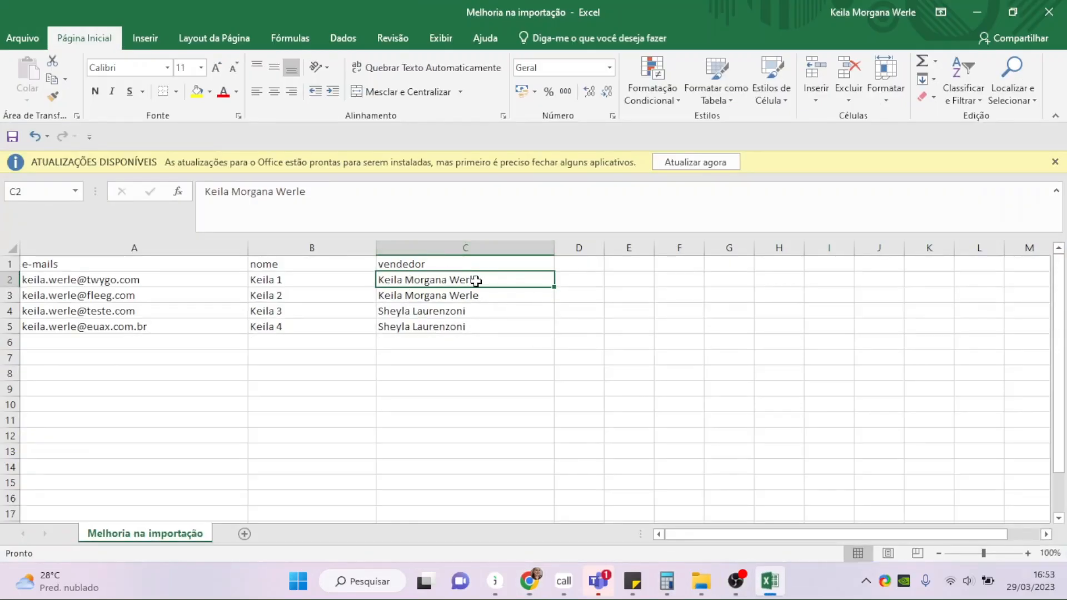
pyautogui.click(977, 12)
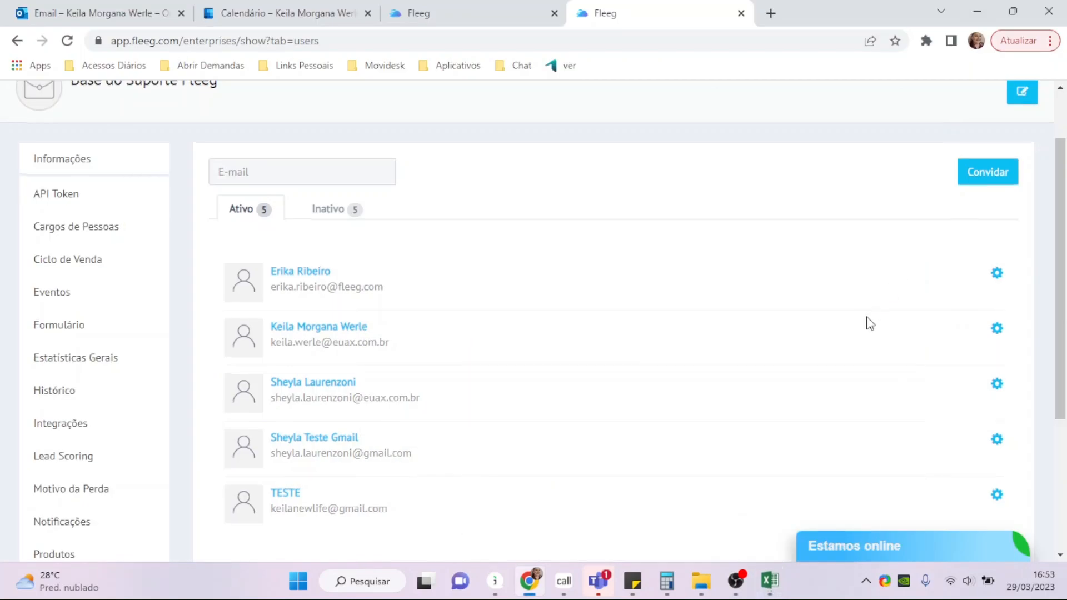
pyautogui.scroll(1, 827, 327)
pyautogui.scroll(-2, 555, 289)
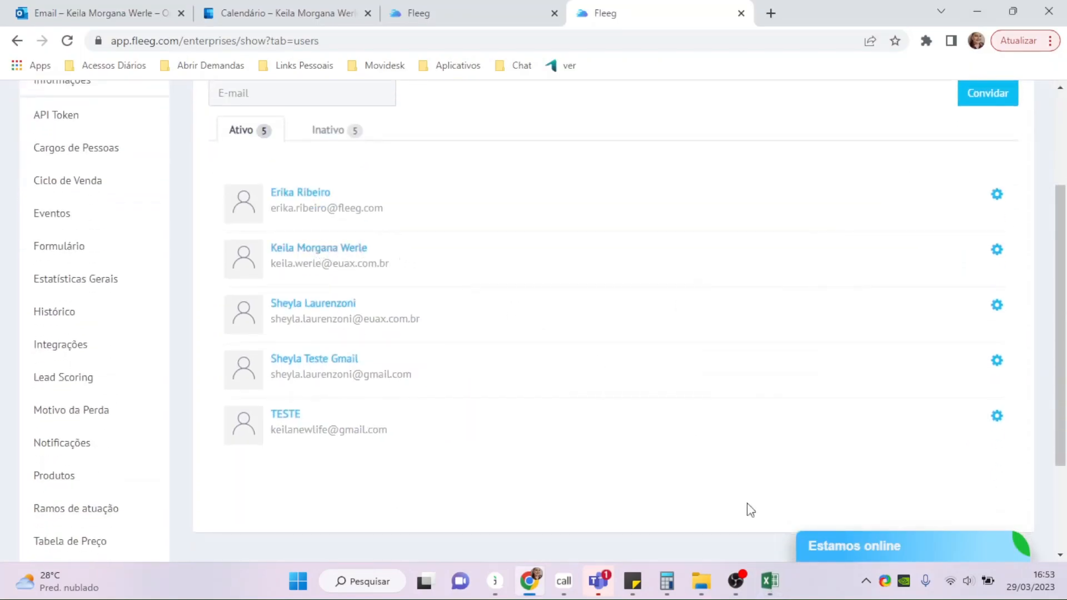
pyautogui.click(768, 581)
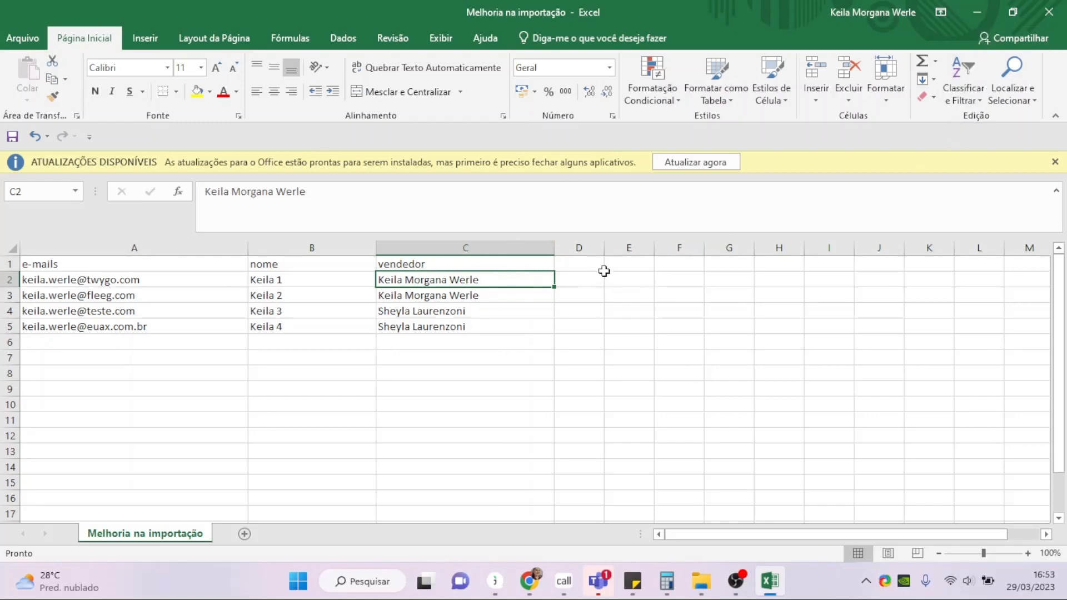
pyautogui.click(978, 13)
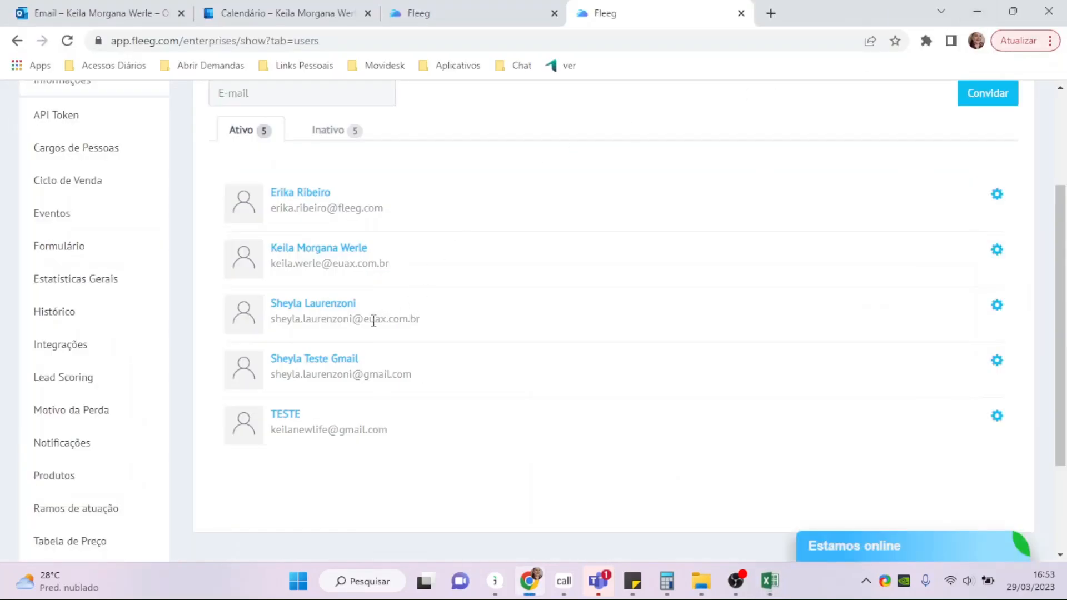
pyautogui.moveTo(270, 322); pyautogui.dragTo(439, 323)
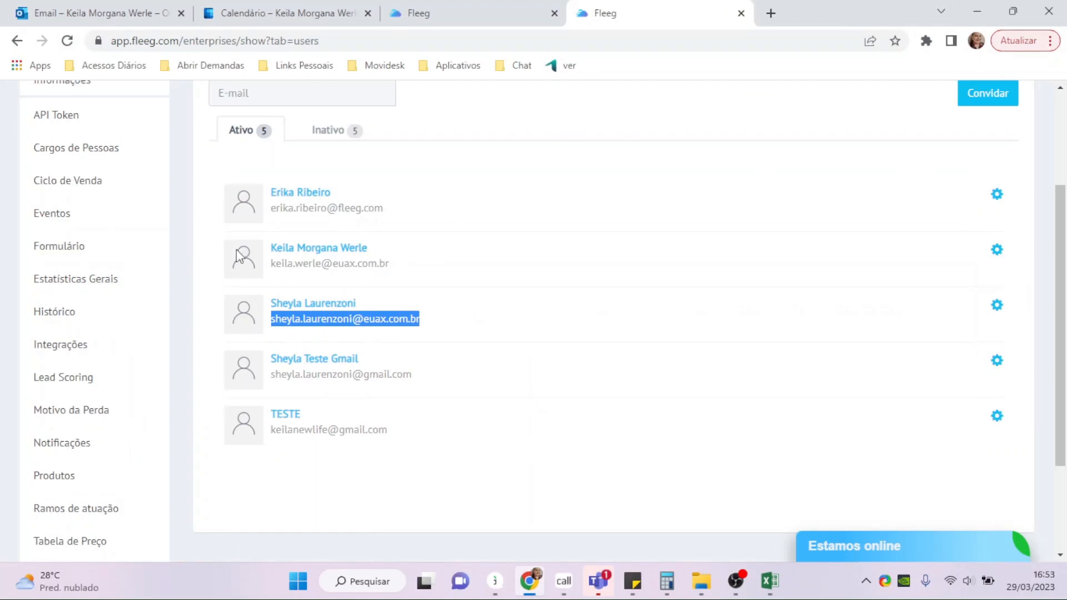
# - View the e-mails registered in the logged-in user's profile and return to the company's active user list
pyautogui.scroll(3, 855, 281)
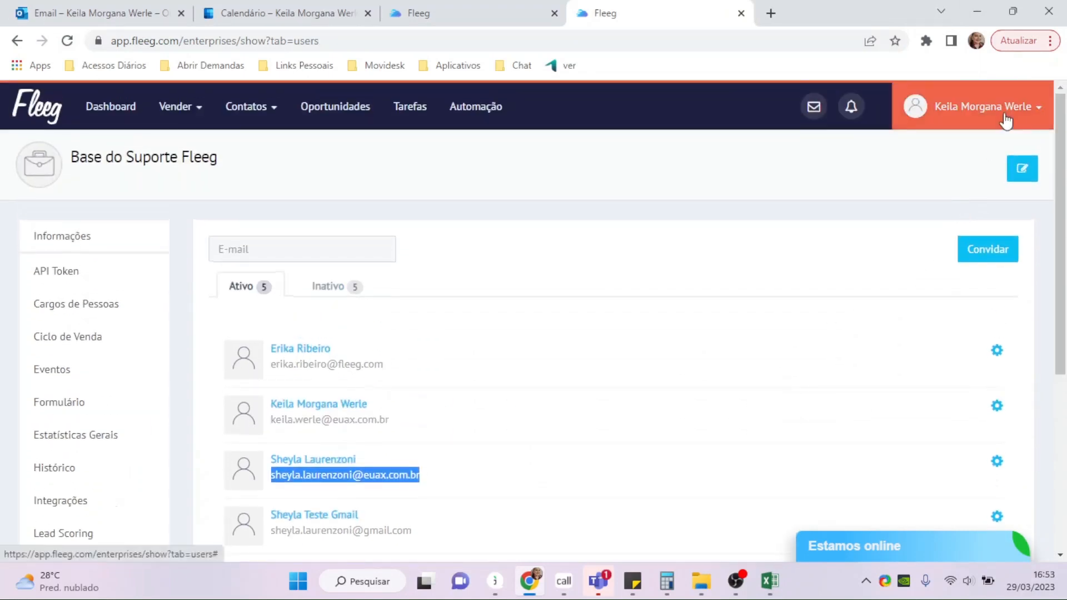
pyautogui.click(1000, 120)
pyautogui.click(1029, 289)
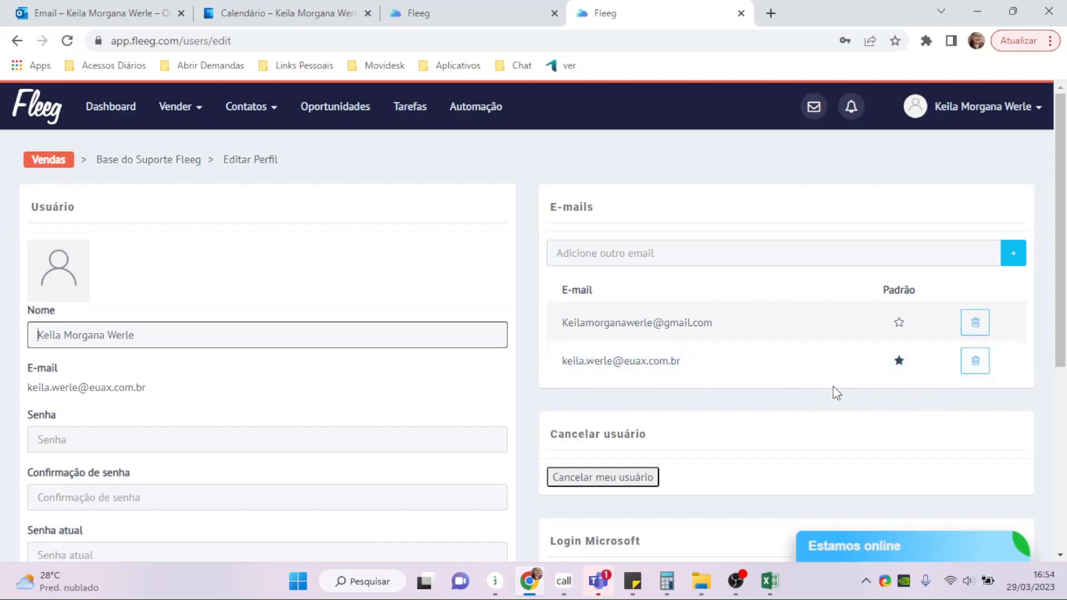
pyautogui.click(17, 41)
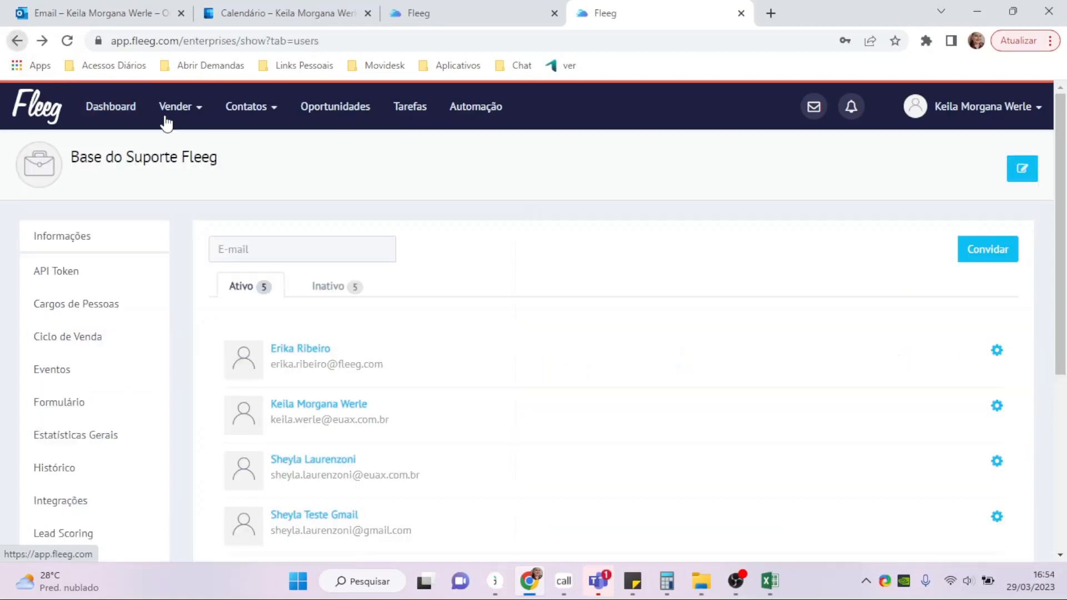
pyautogui.scroll(-3, 441, 324)
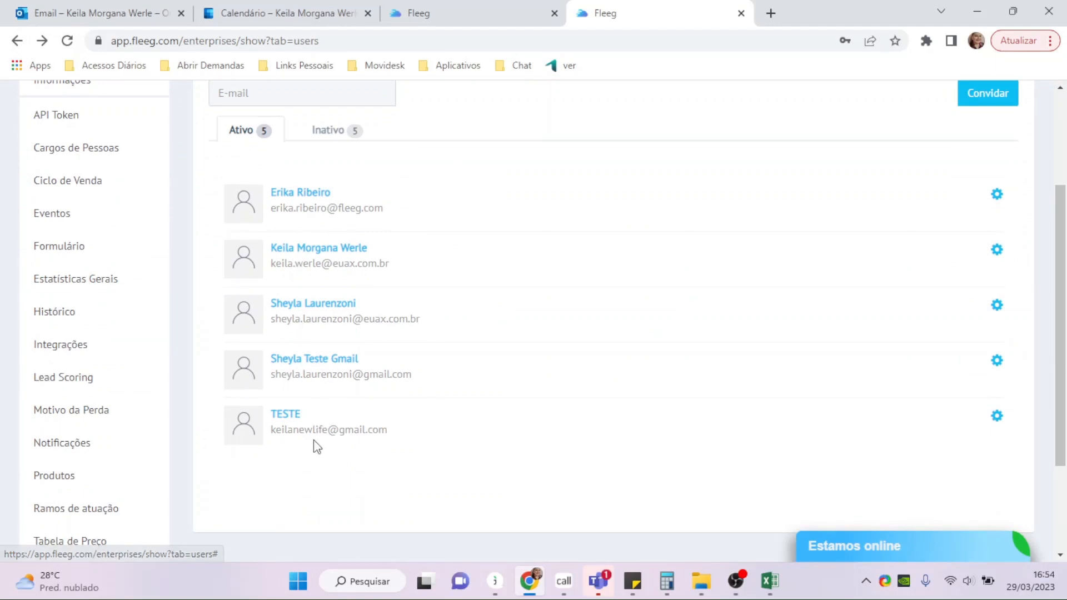
# - Review the company's active user list and compare it with the vendedor column in the Excel sheet
pyautogui.scroll(-3, 157, 495)
pyautogui.scroll(3, 434, 422)
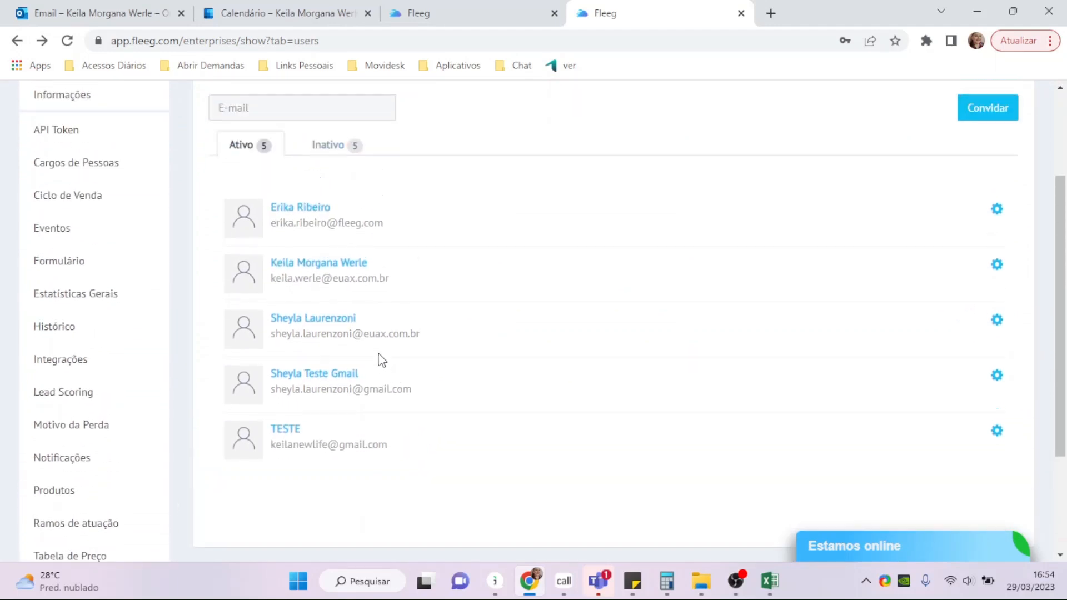
pyautogui.scroll(3, 669, 242)
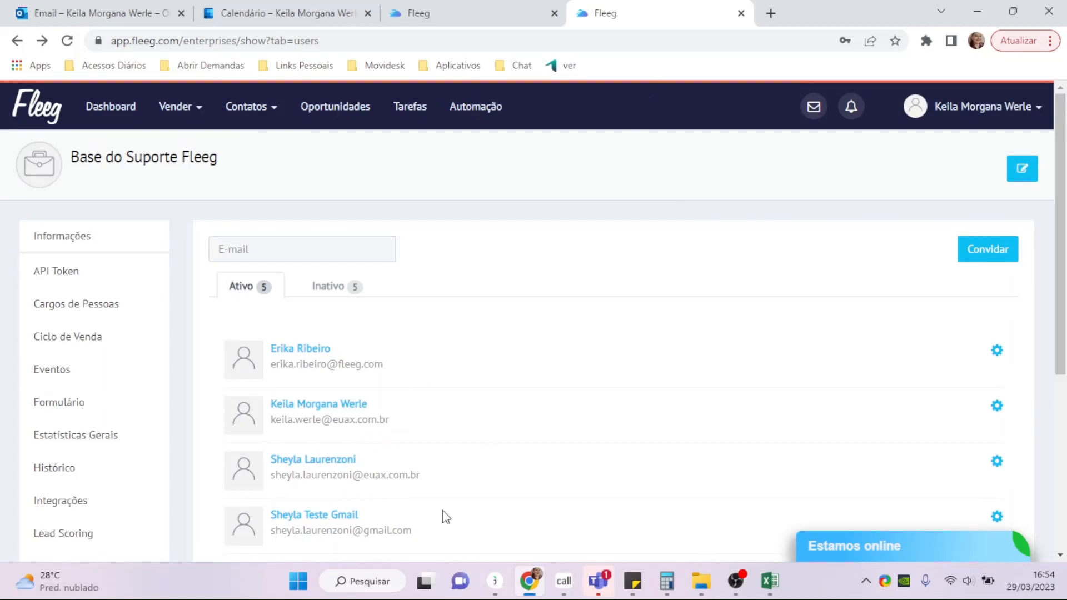
pyautogui.click(770, 581)
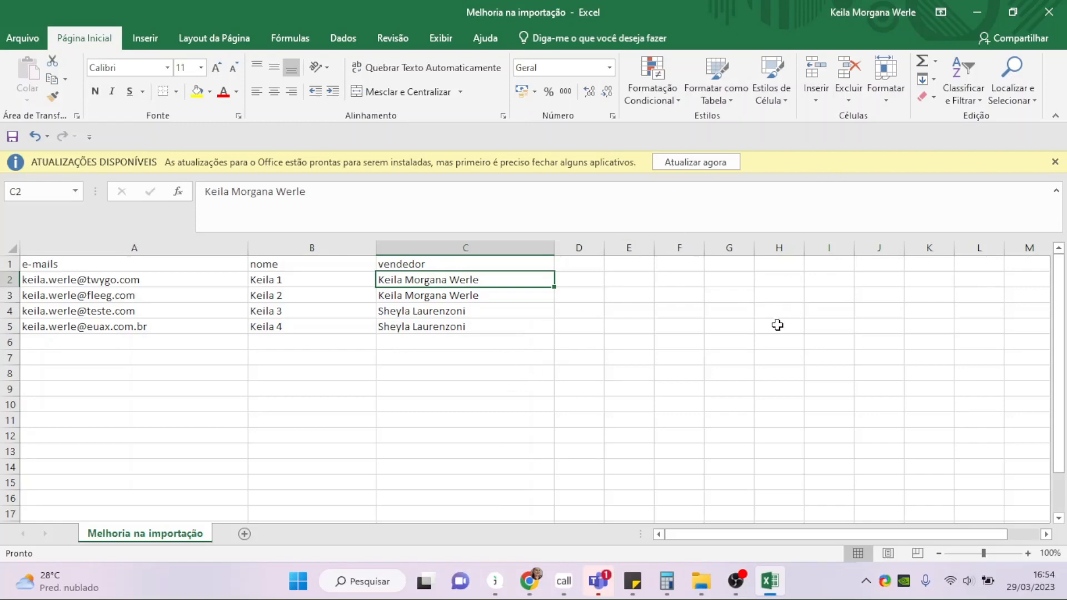
pyautogui.click(972, 19)
# - Examine the owner names and reasons in the errors of the 29/03/2023 15:25 people import, and return to the import page
pyautogui.click(445, 22)
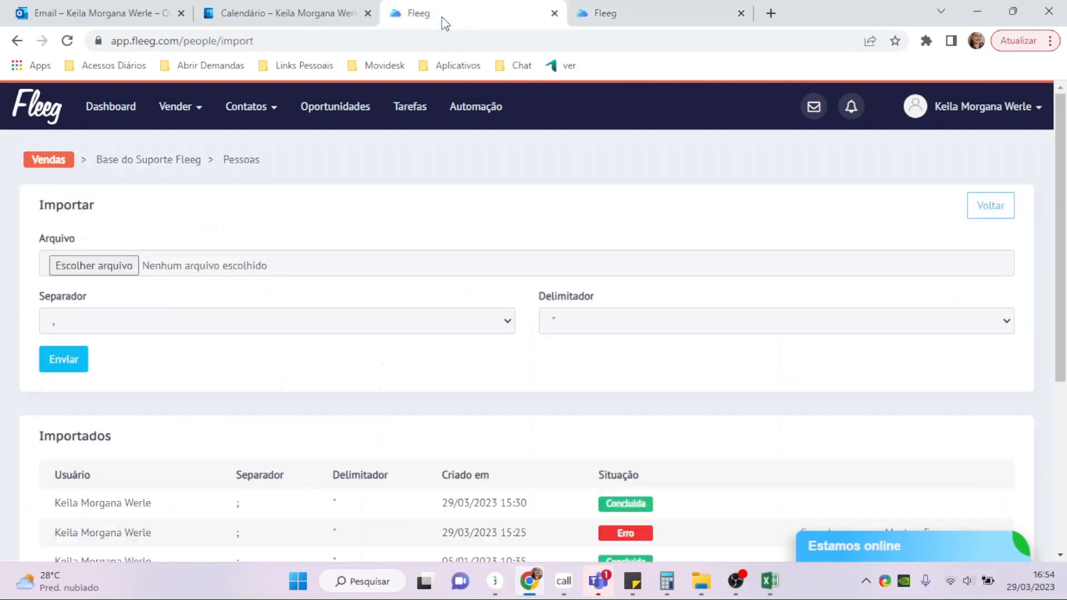
pyautogui.scroll(-2, 744, 367)
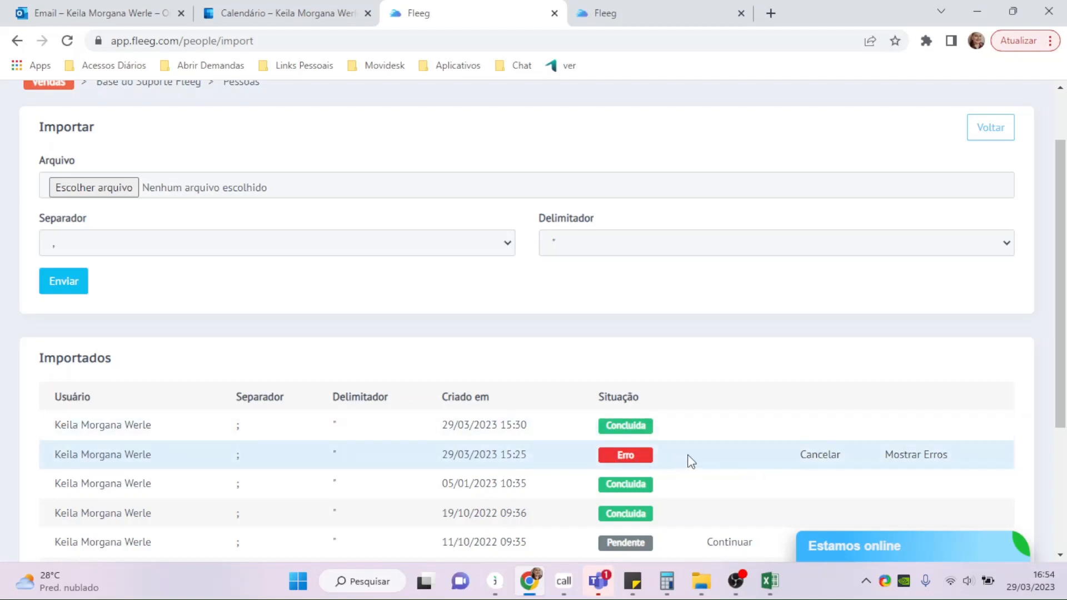
pyautogui.click(922, 461)
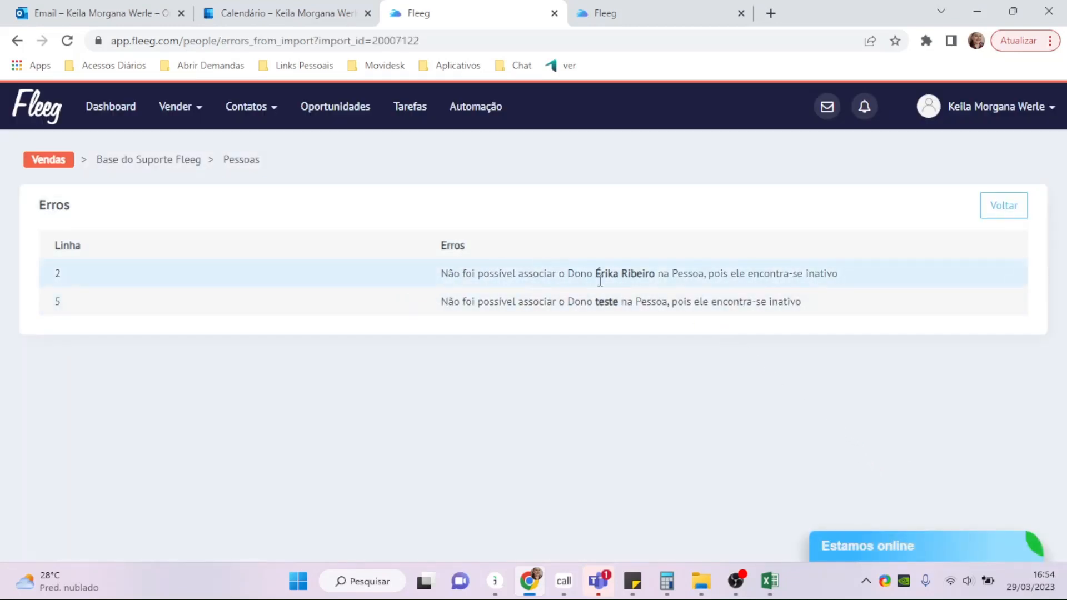
pyautogui.moveTo(596, 273); pyautogui.dragTo(661, 275)
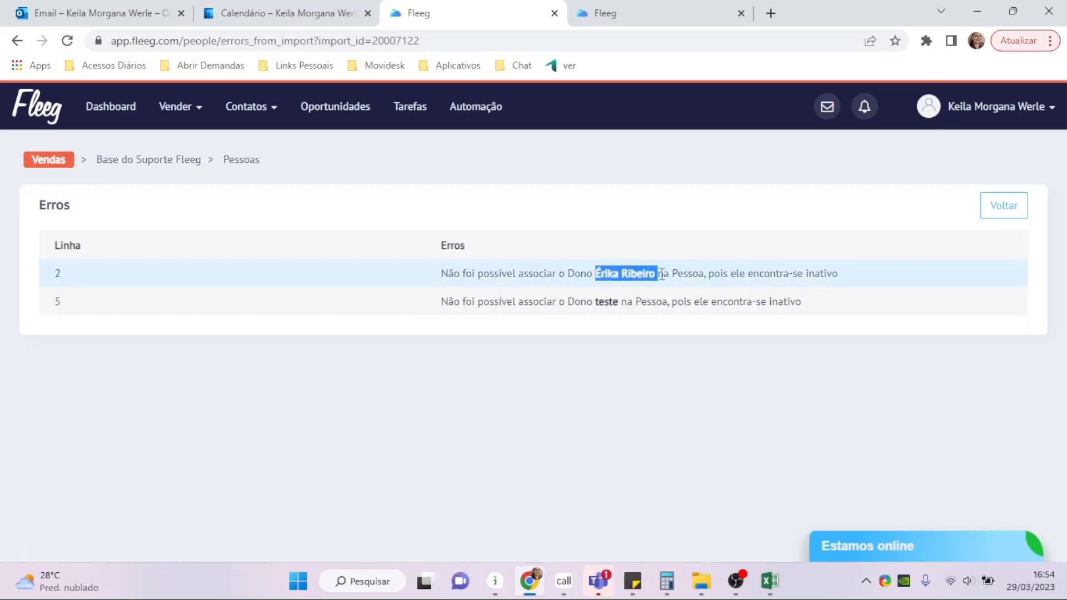
pyautogui.moveTo(589, 305); pyautogui.dragTo(628, 304)
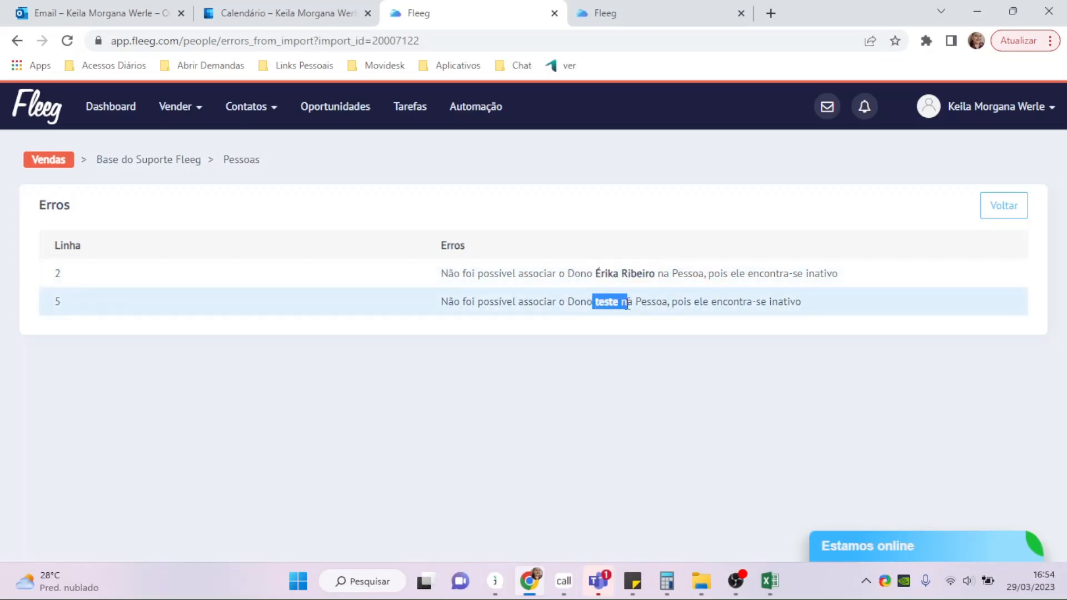
pyautogui.moveTo(803, 304); pyautogui.dragTo(711, 302)
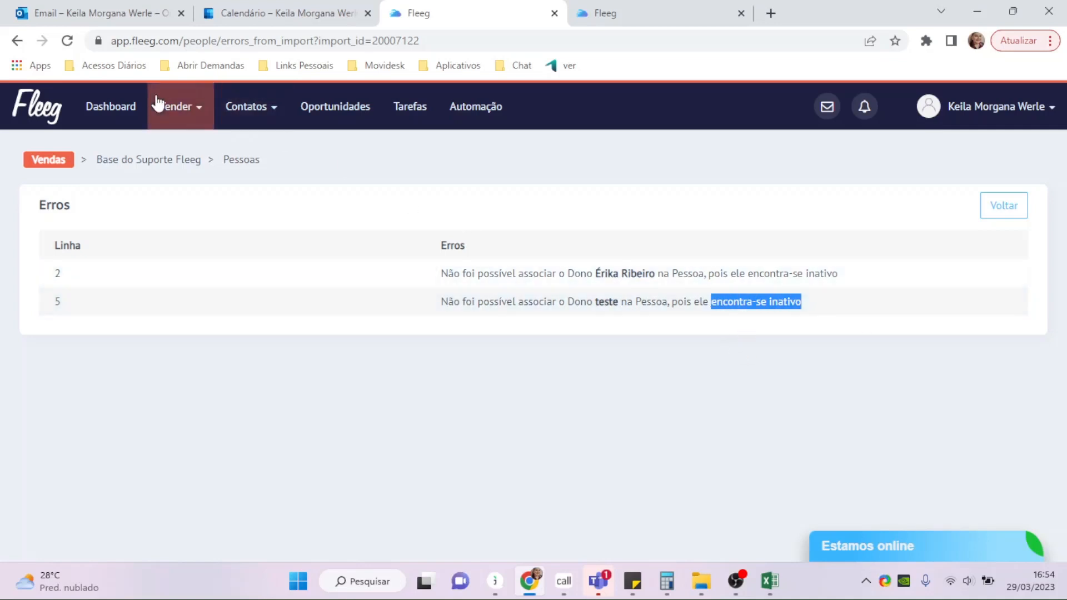
pyautogui.click(11, 46)
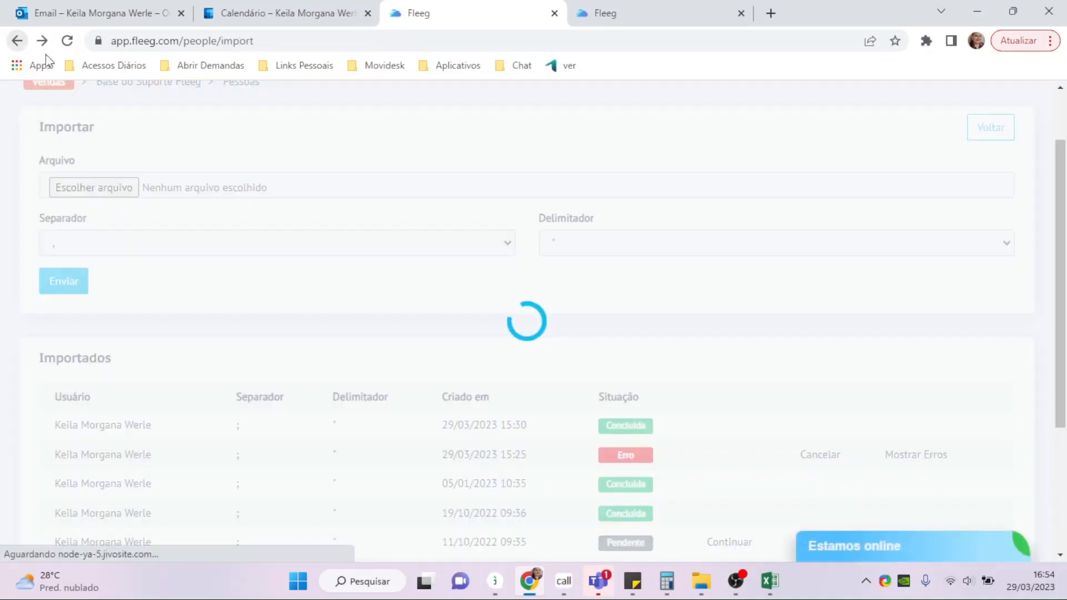
# - Check the Situação and Vendedor settings under Meta de Vendas for the first active user
pyautogui.click(578, 15)
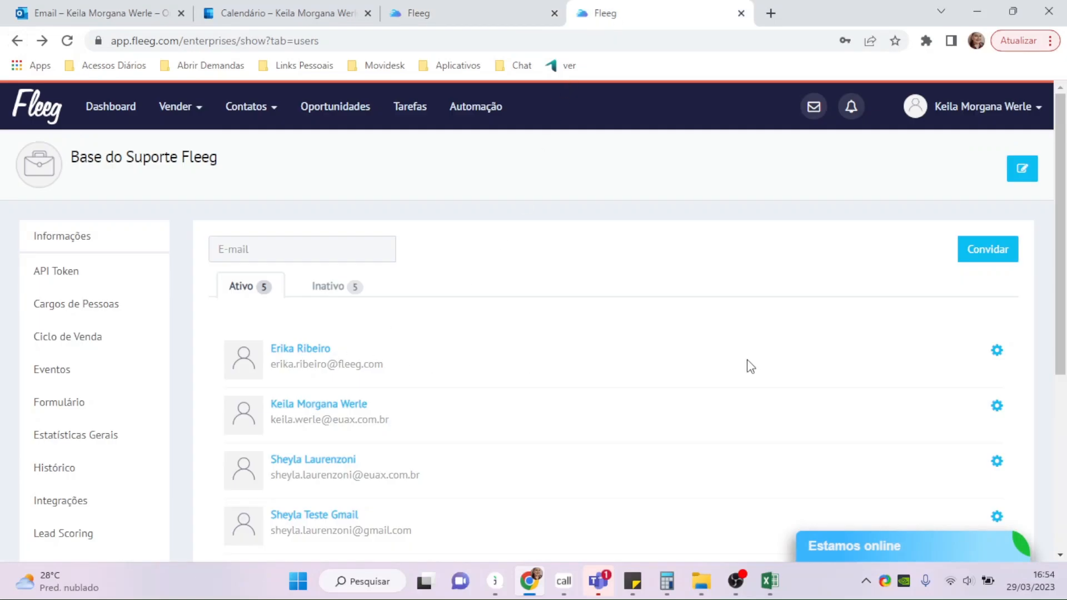
pyautogui.click(995, 353)
pyautogui.click(295, 218)
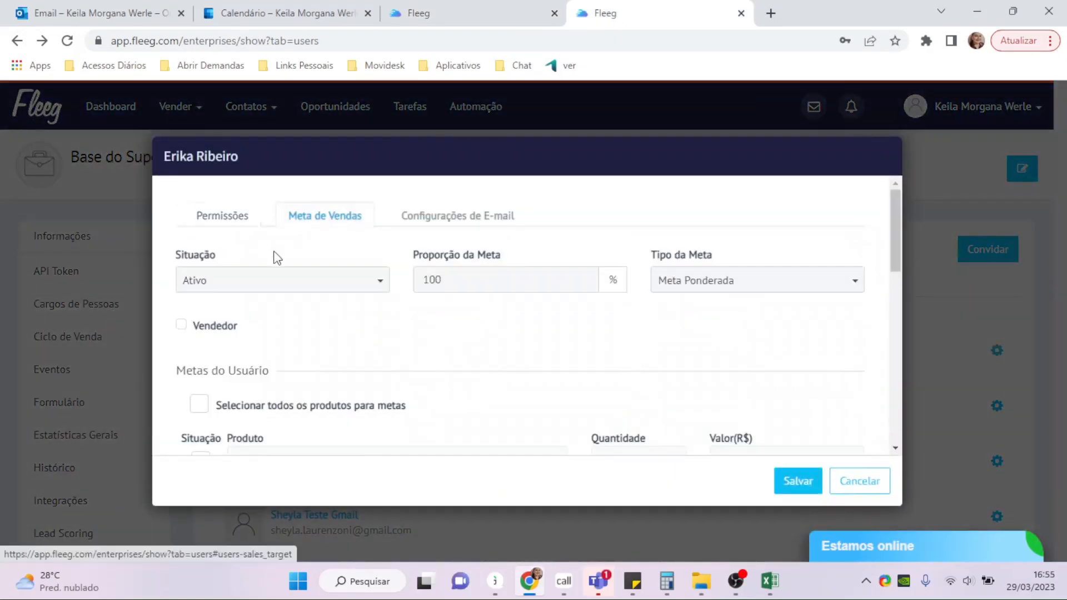
# - Upload Melhoria na importação.csv to the people import with a semicolon as the separator
pyautogui.click(459, 18)
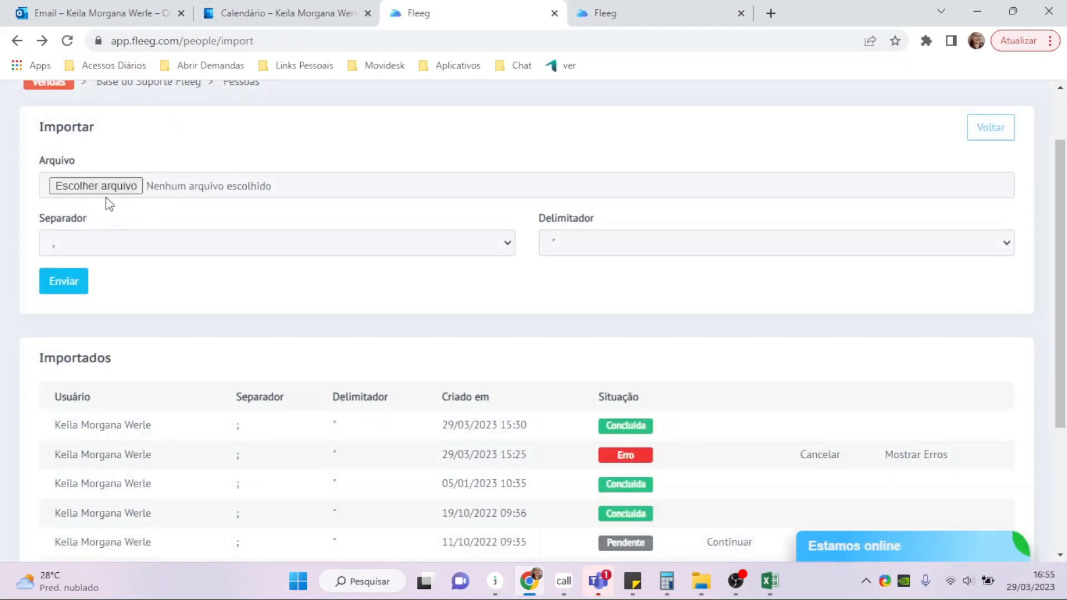
pyautogui.click(778, 592)
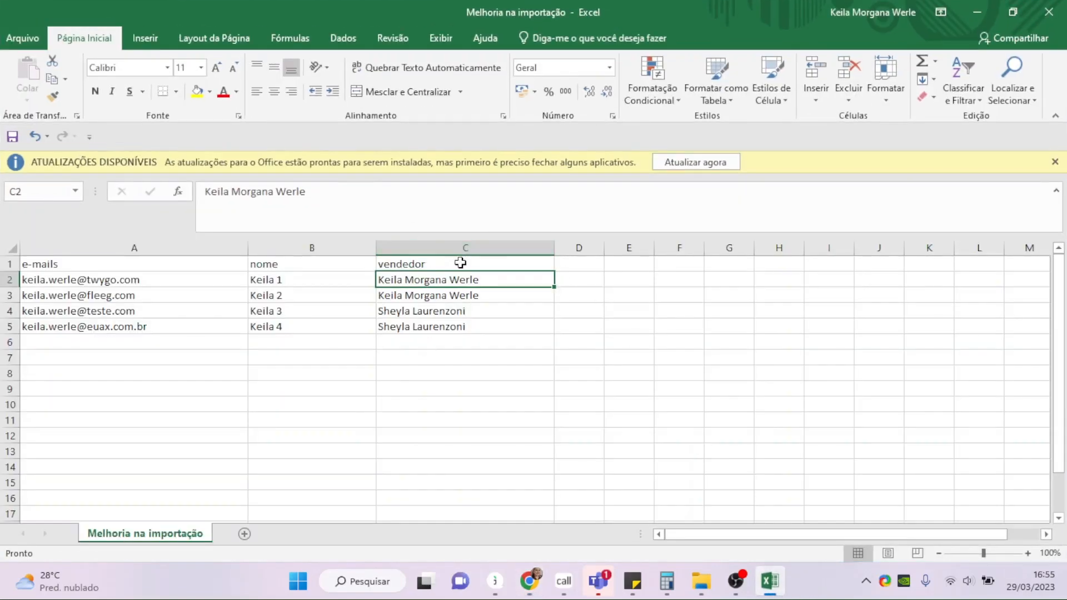
pyautogui.click(980, 11)
pyautogui.click(106, 188)
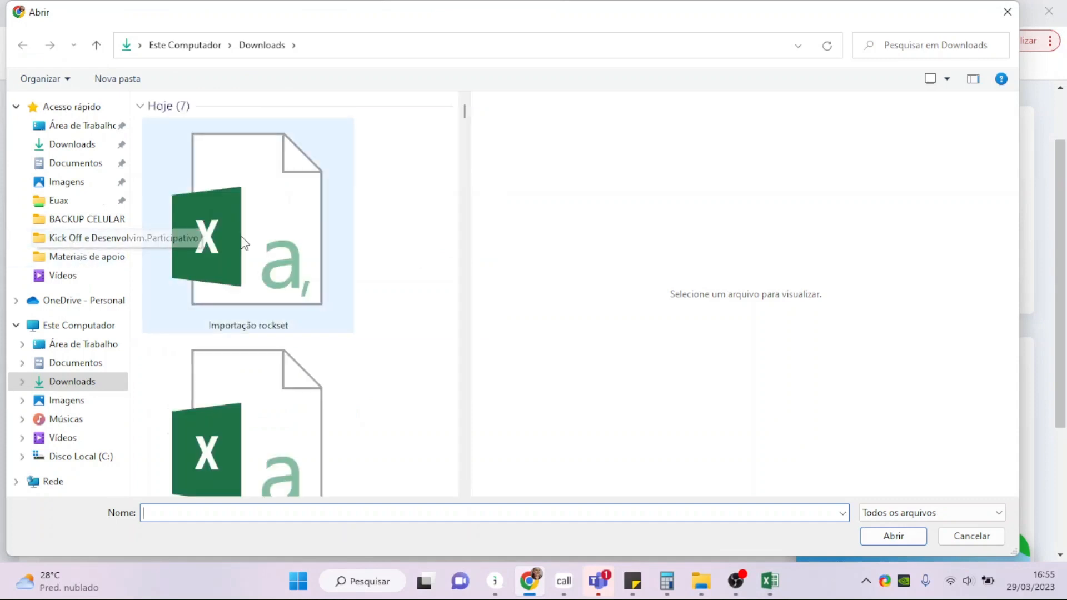
pyautogui.doubleClick(212, 419)
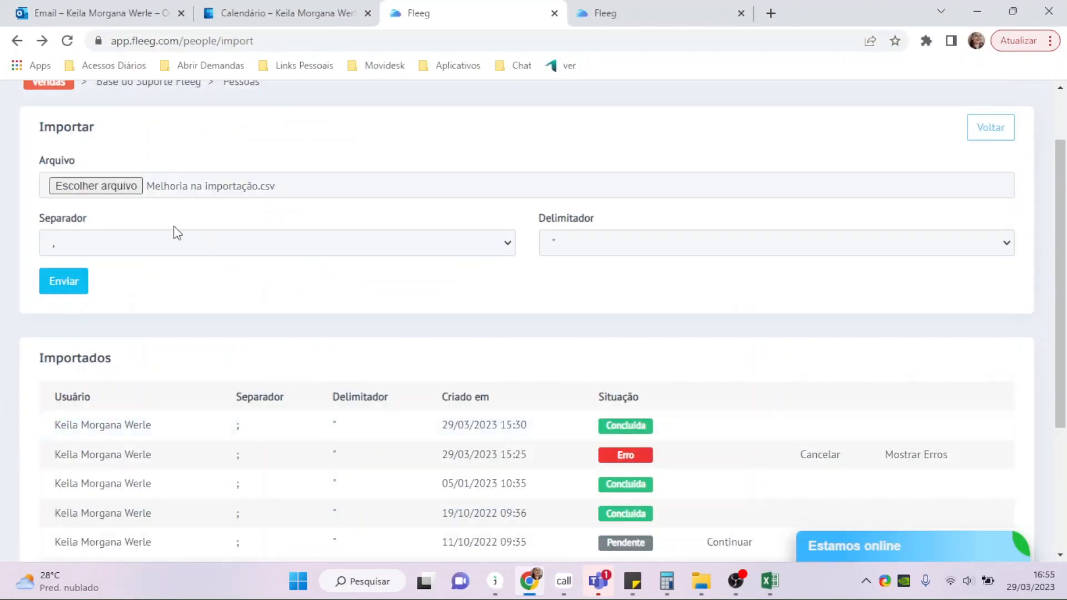
pyautogui.click(165, 236)
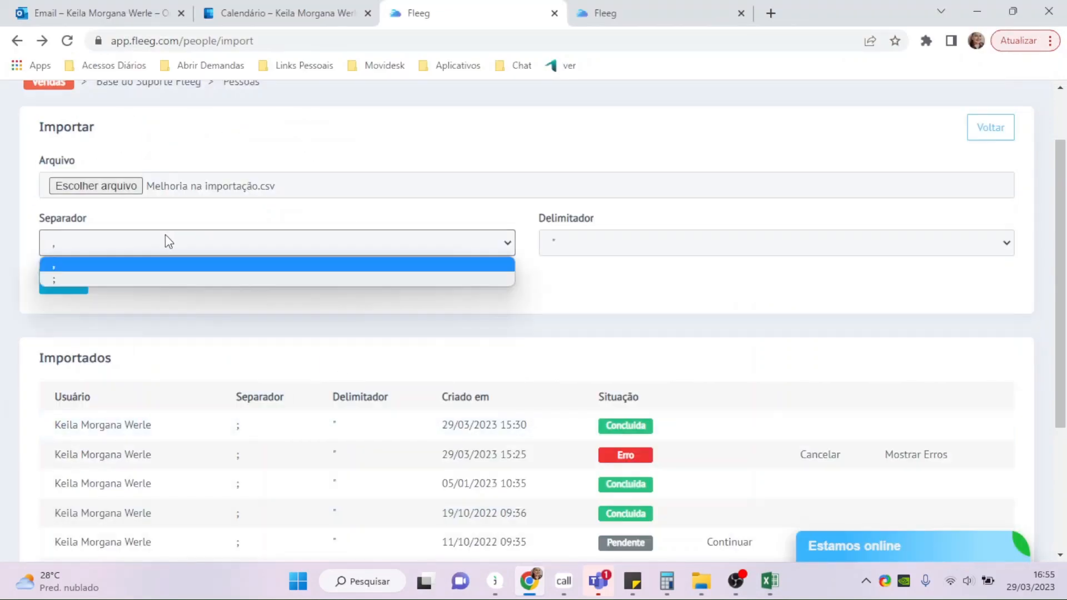
pyautogui.click(55, 280)
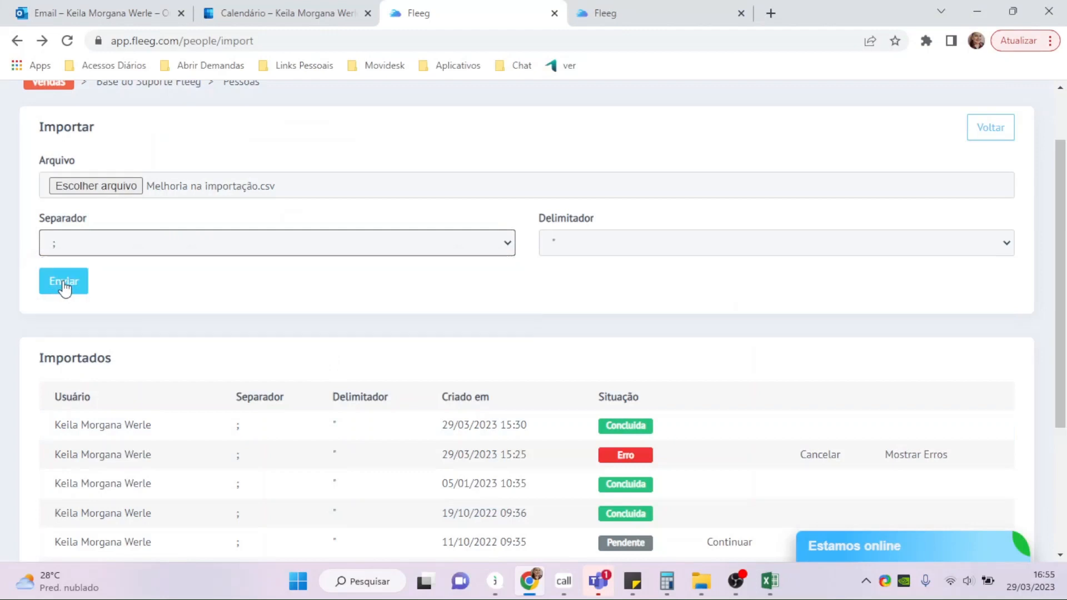
pyautogui.click(62, 283)
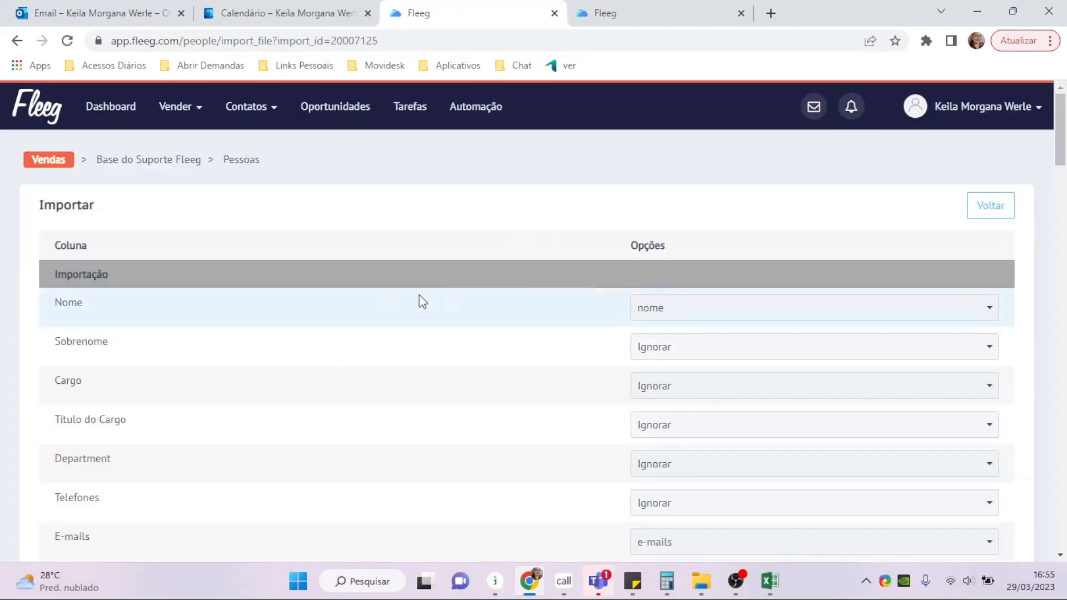
# - Compare the import mapping fields with the sheet's e-mails, nome and vendedor headers
pyautogui.scroll(-3, 219, 305)
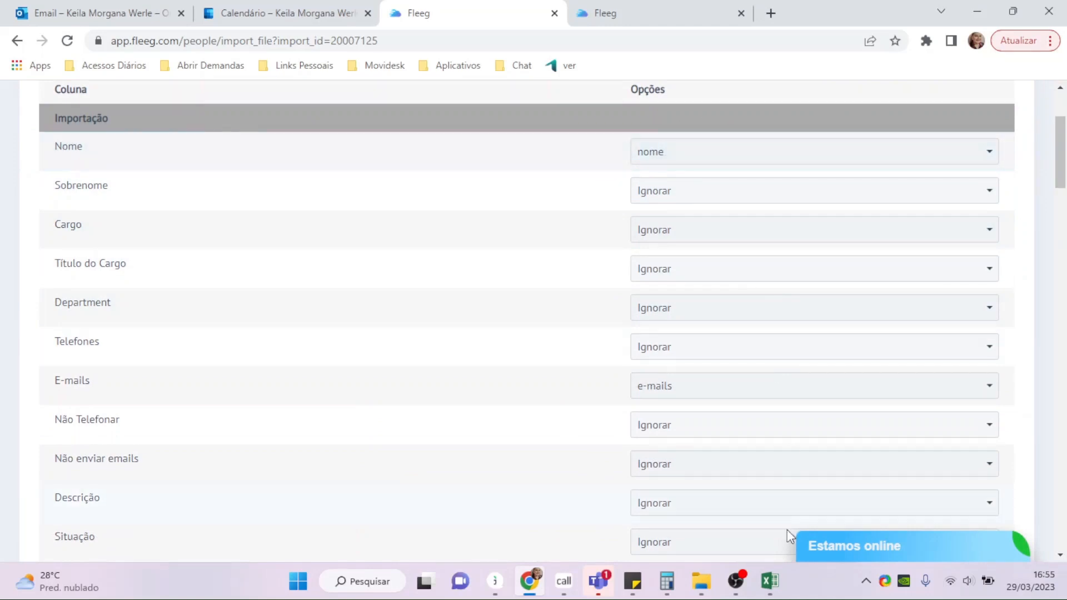
pyautogui.click(769, 581)
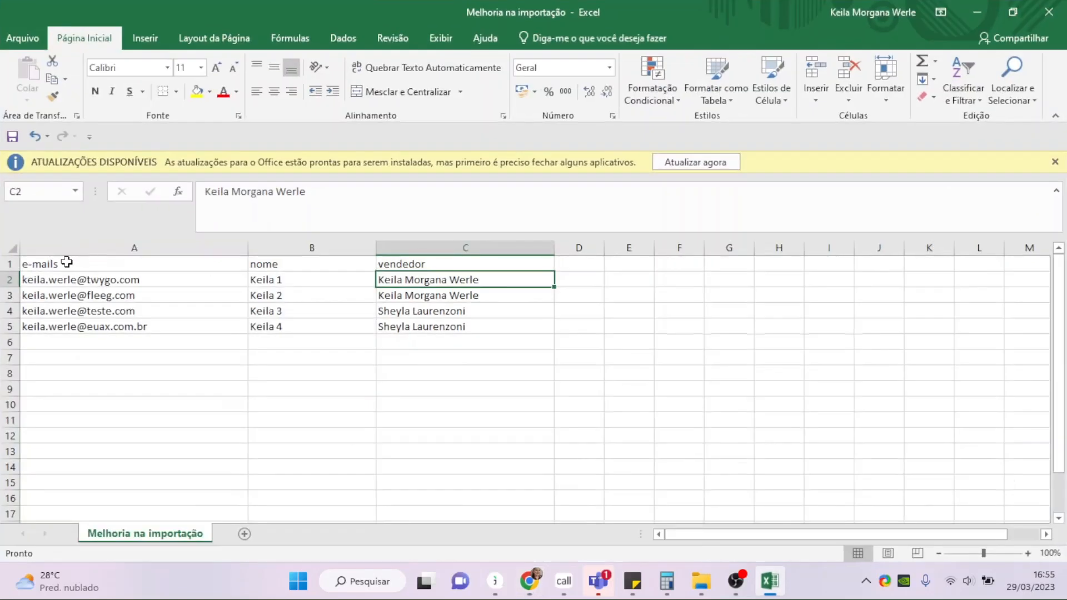
pyautogui.moveTo(66, 265); pyautogui.dragTo(401, 264)
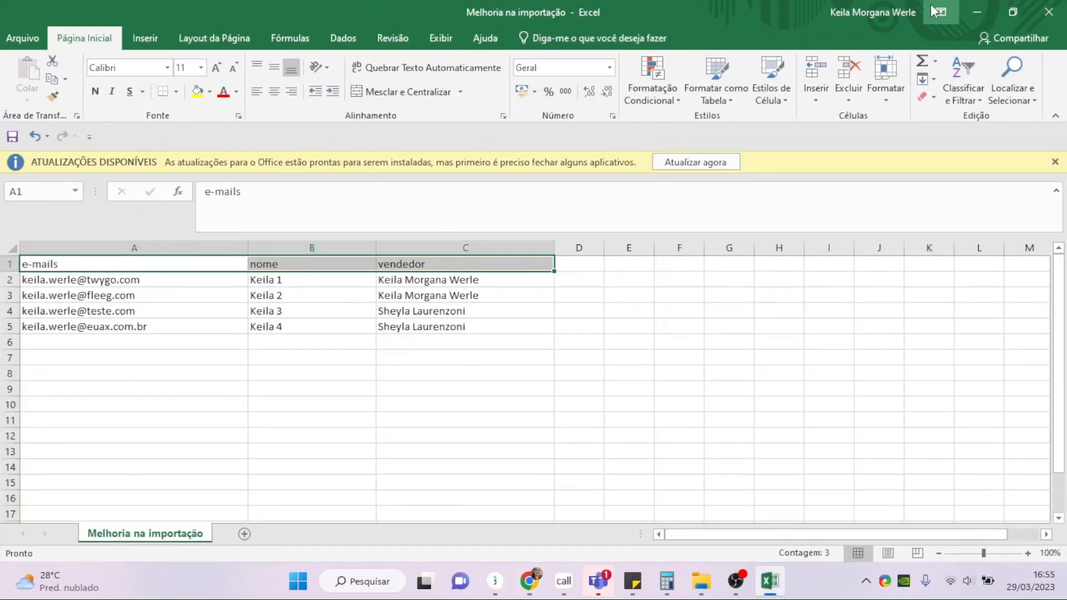
pyautogui.click(977, 12)
pyautogui.scroll(3, 94, 167)
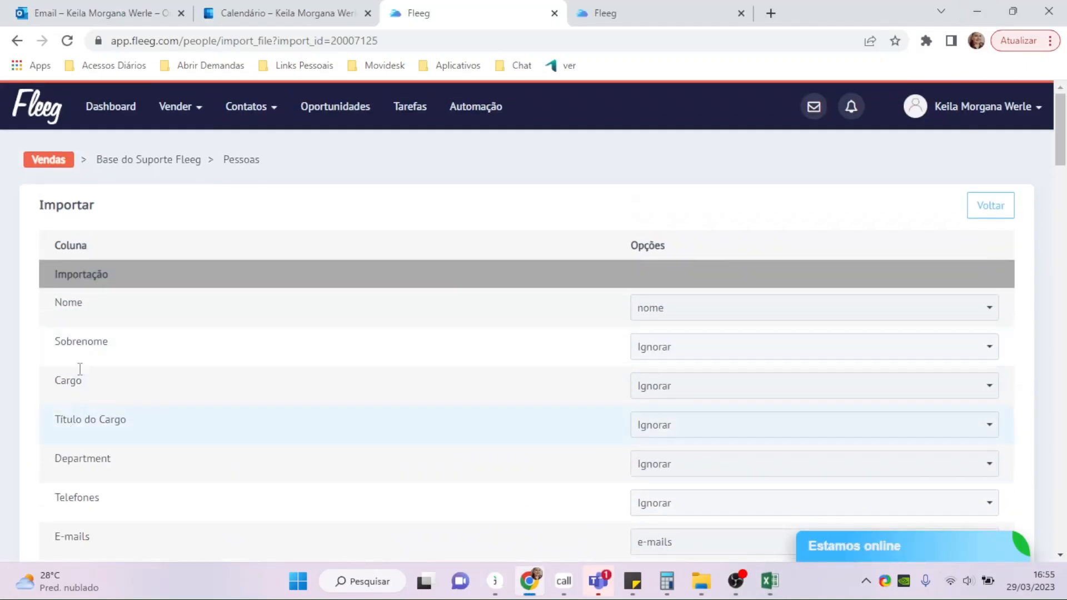
pyautogui.scroll(-1, 83, 356)
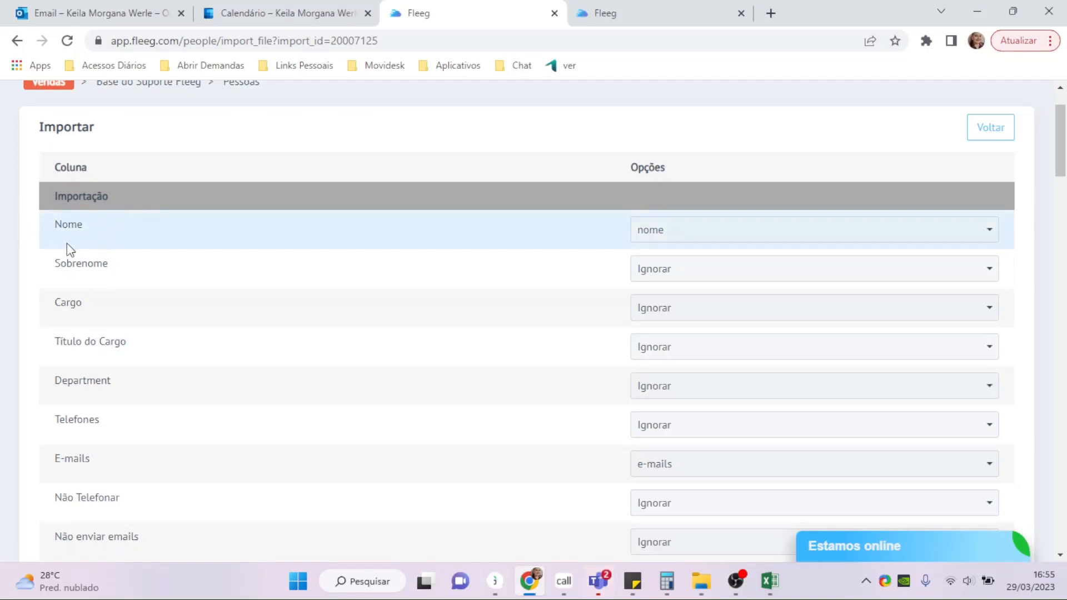
pyautogui.scroll(-3, 84, 236)
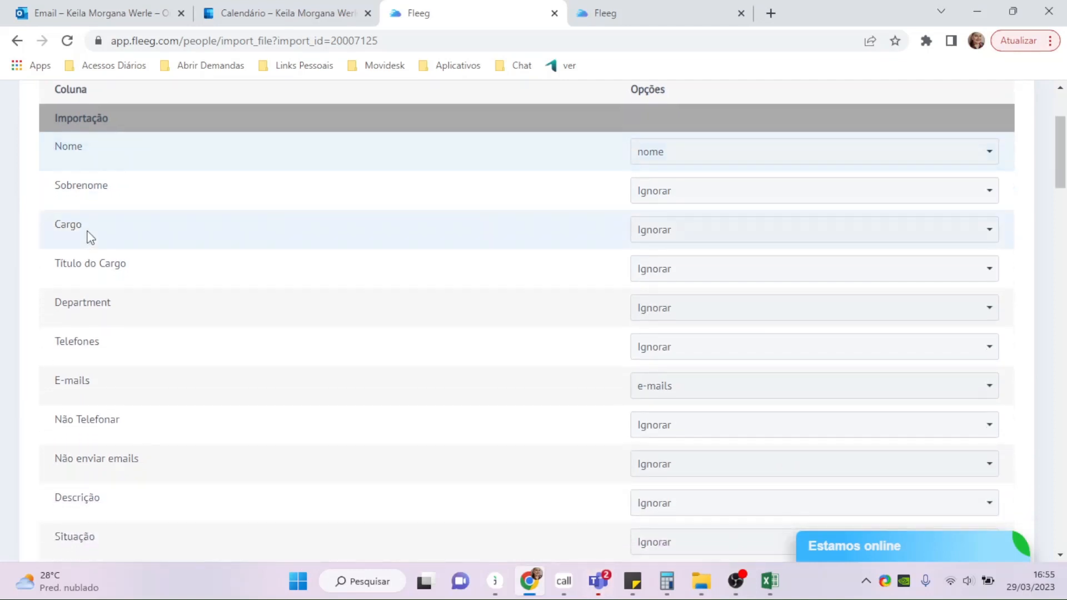
pyautogui.scroll(-2, 123, 291)
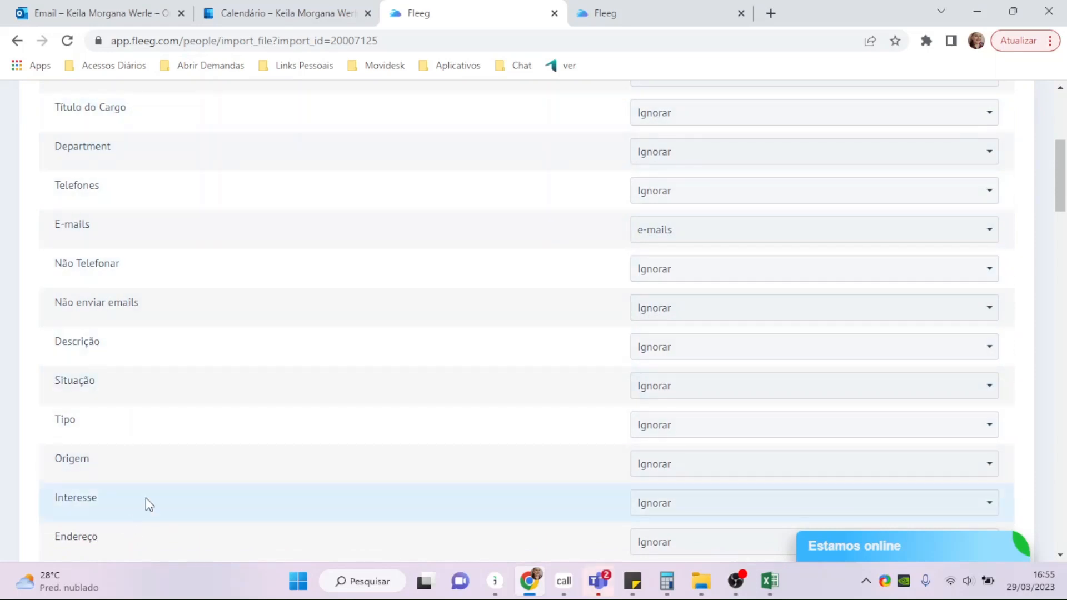
pyautogui.scroll(3, 455, 226)
pyautogui.moveTo(769, 588)
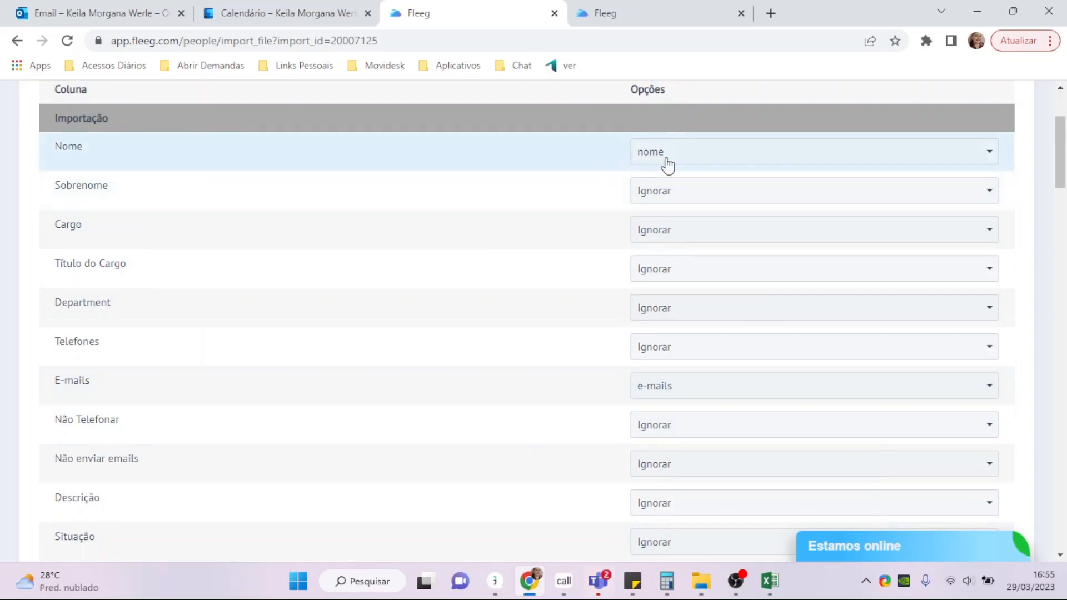
# - Check which sheet columns can be assigned to the E-mails and Cargo fields, keeping their current mapping
pyautogui.click(668, 394)
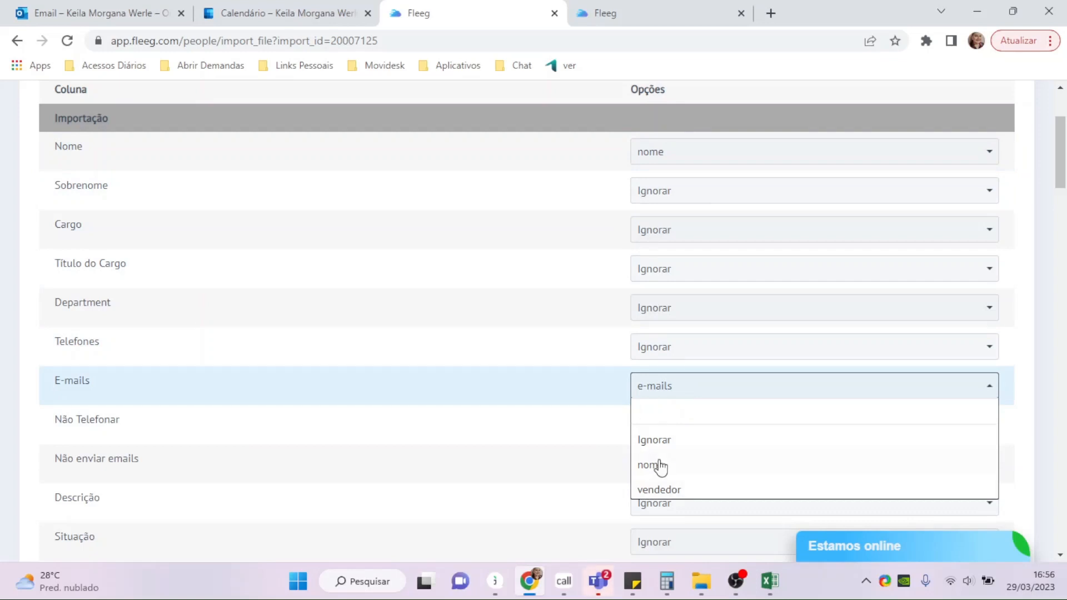
pyautogui.click(661, 386)
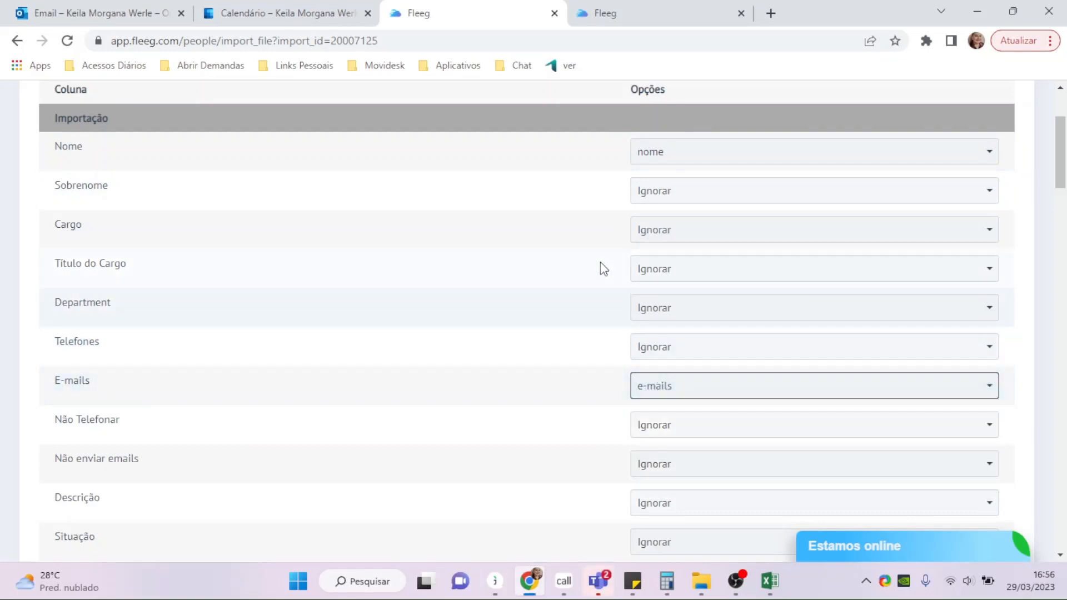
pyautogui.click(695, 238)
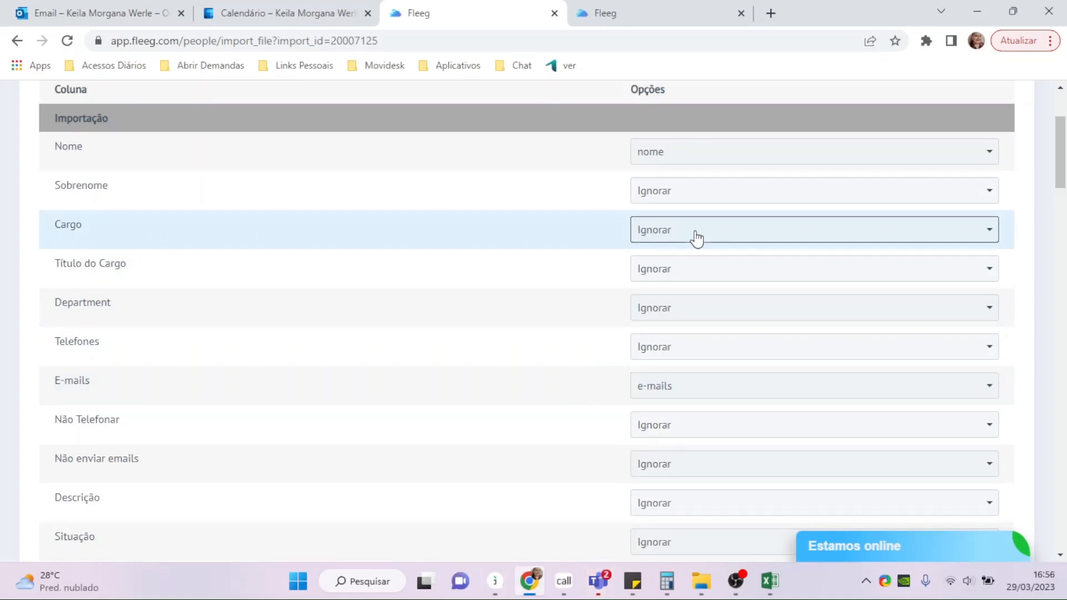
pyautogui.click(696, 238)
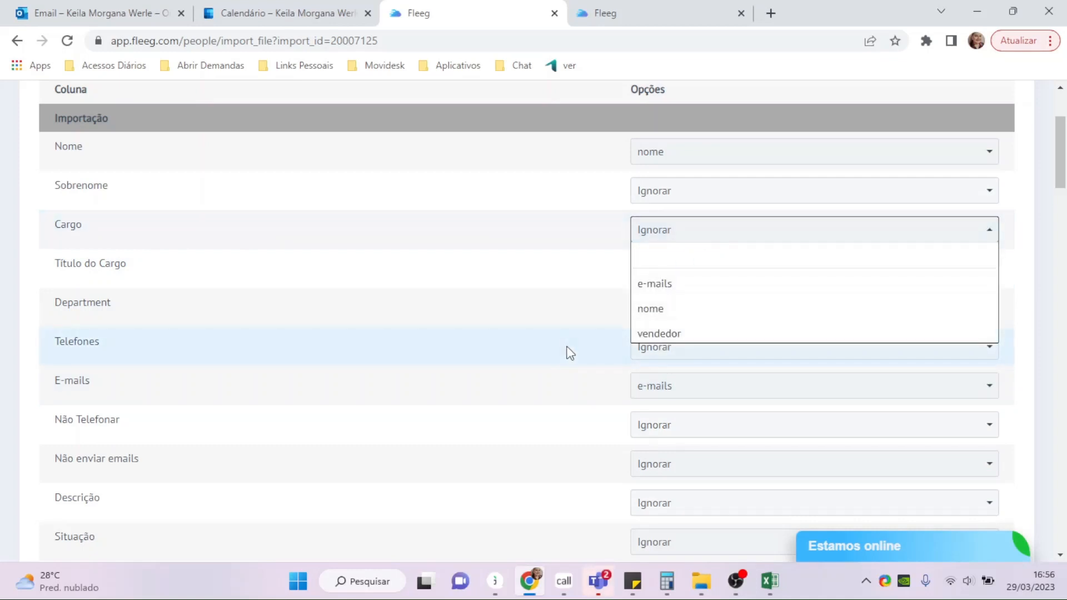
pyautogui.click(521, 353)
# - Map Nome do Dono under Referência do Dono to the vendedor column and submit the people import
pyautogui.scroll(-1, 528, 351)
pyautogui.scroll(-2, 536, 350)
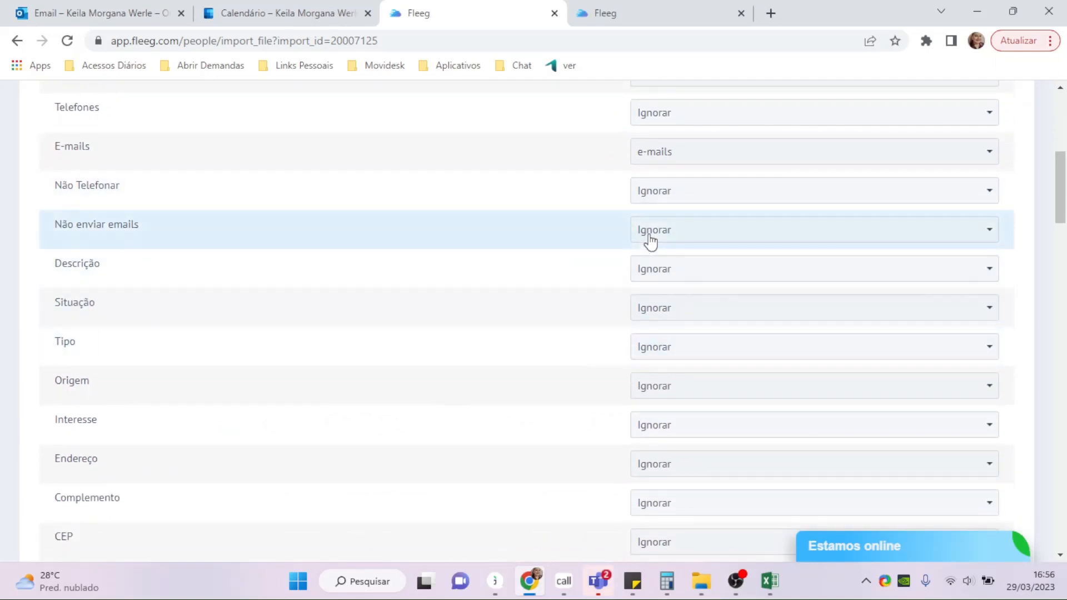
pyautogui.scroll(-5, 539, 324)
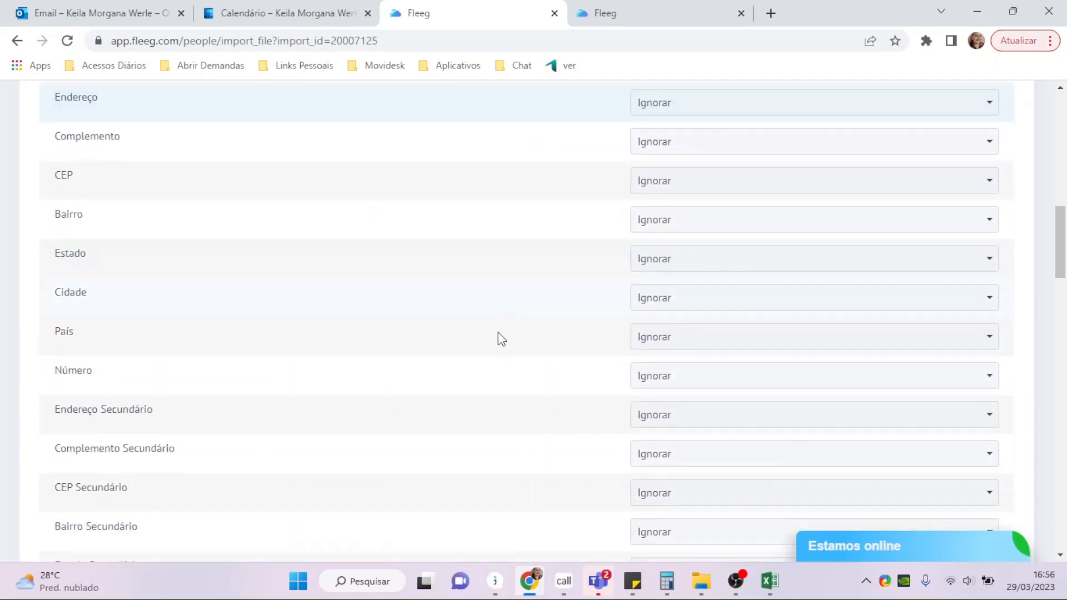
pyautogui.scroll(-10, 501, 338)
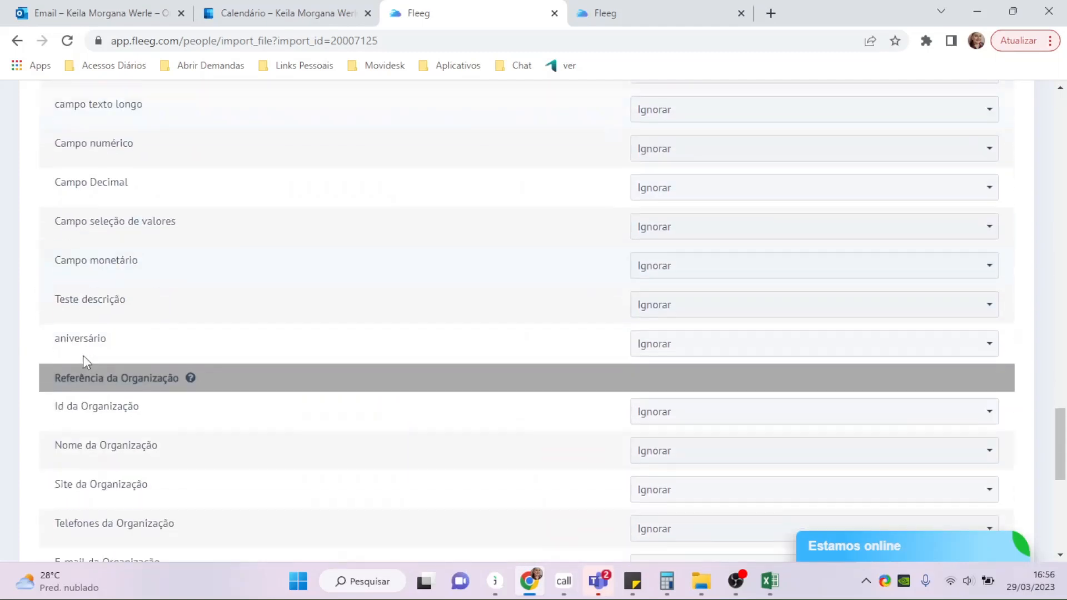
pyautogui.scroll(-8, 100, 342)
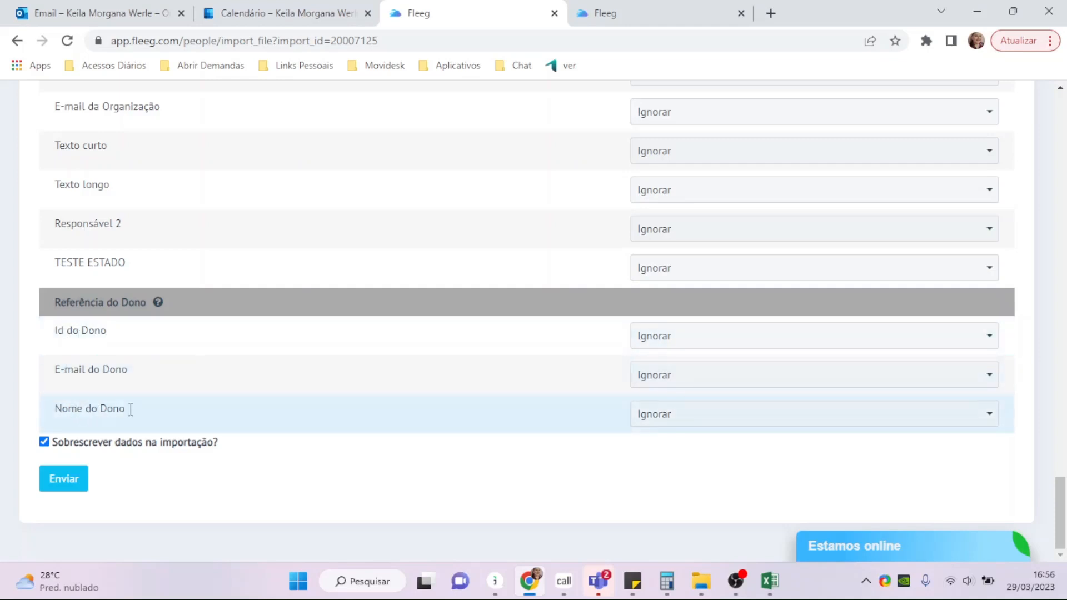
pyautogui.click(664, 421)
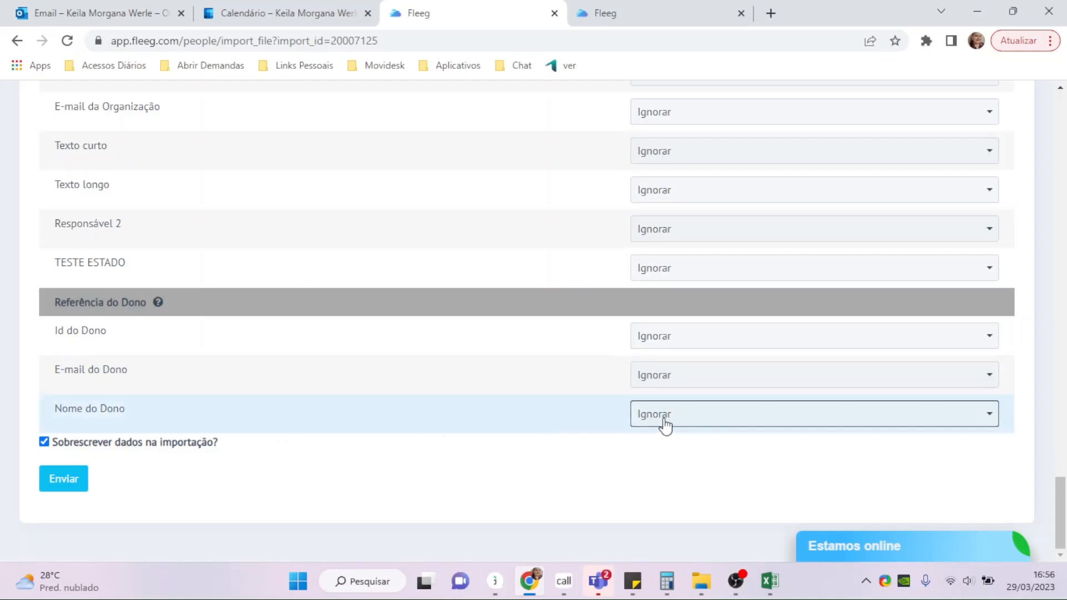
pyautogui.click(666, 421)
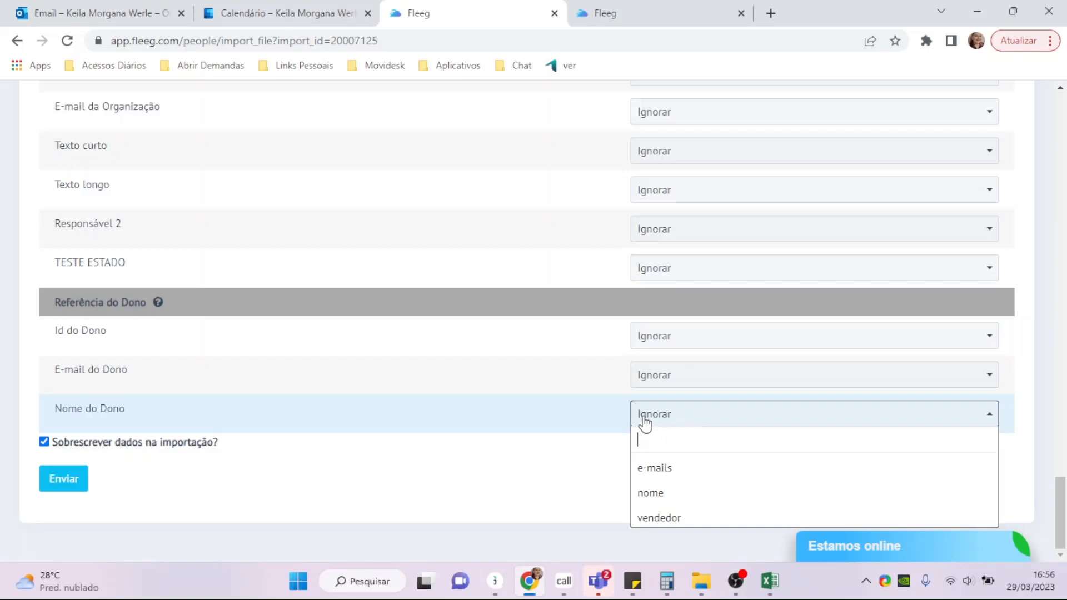
pyautogui.click(655, 518)
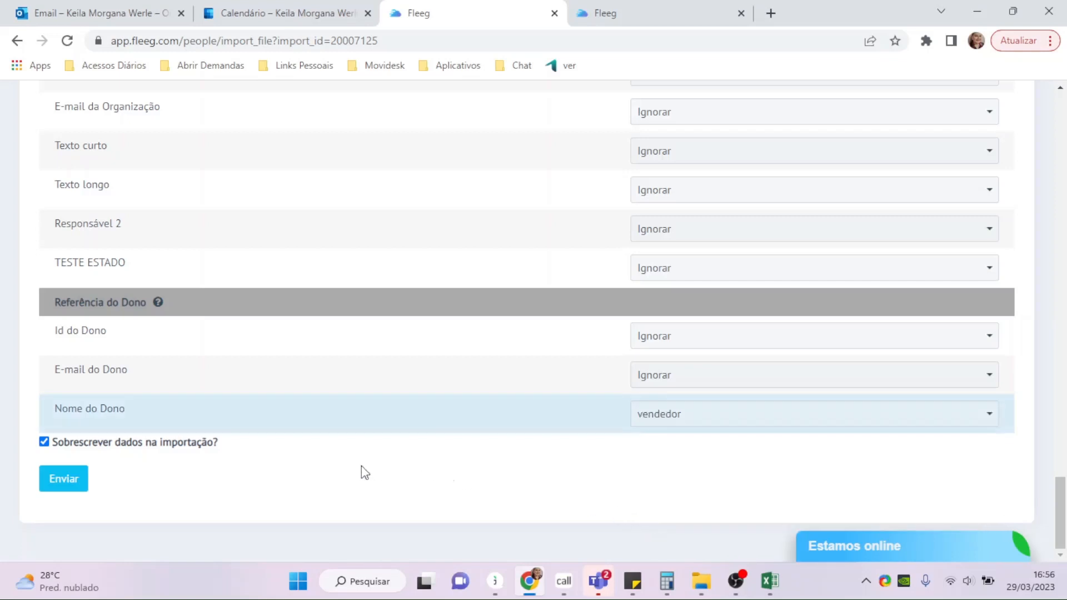
pyautogui.click(62, 480)
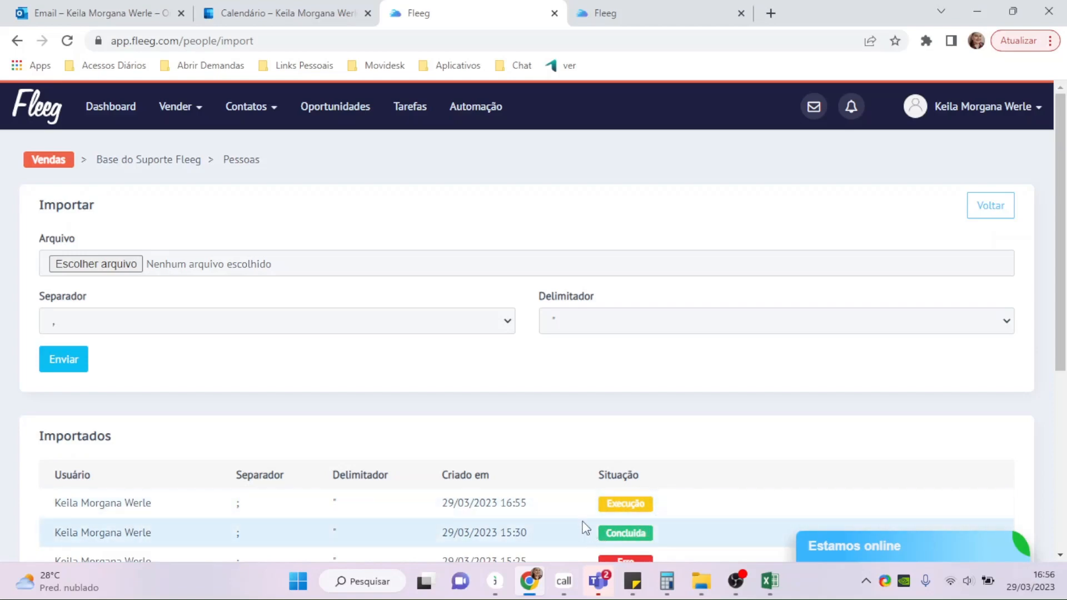
# - View the Pessoas contact list and compare each imported person's Responsável with the spreadsheet
pyautogui.click(248, 124)
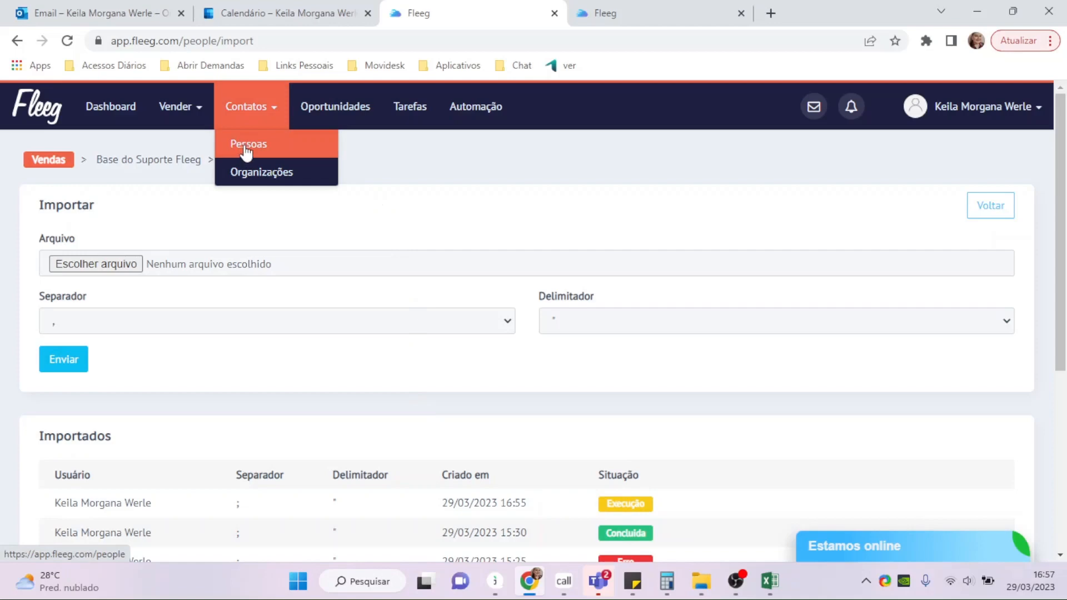
pyautogui.click(246, 150)
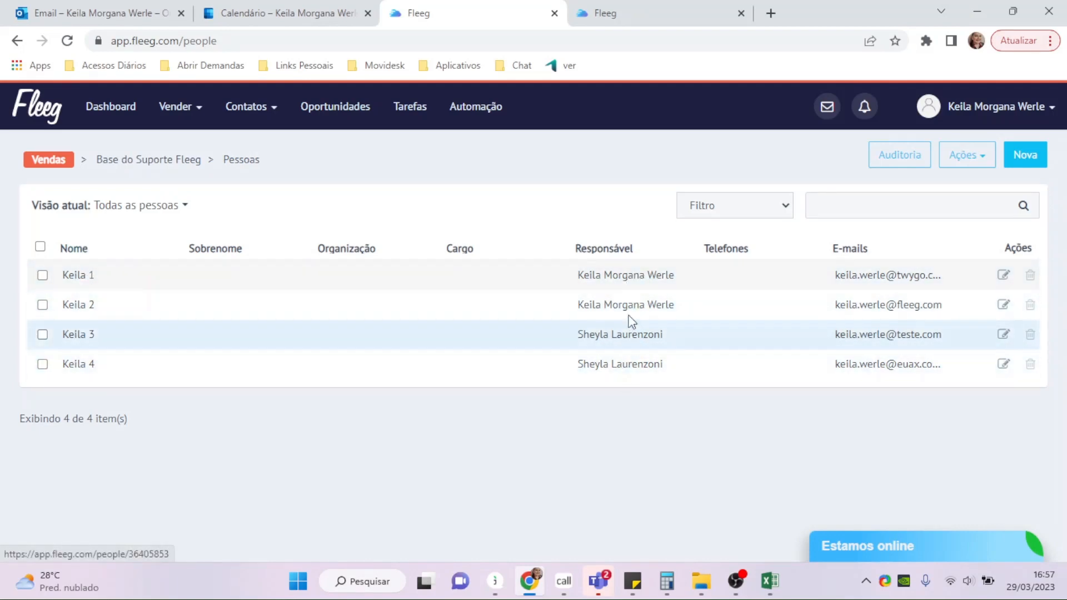
pyautogui.click(778, 590)
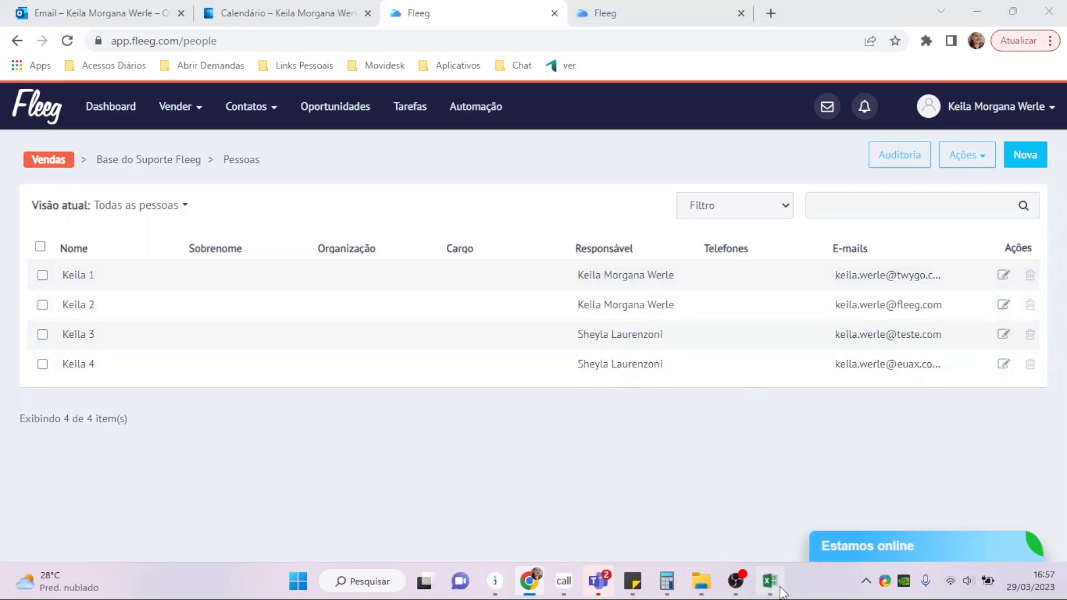
pyautogui.click(778, 589)
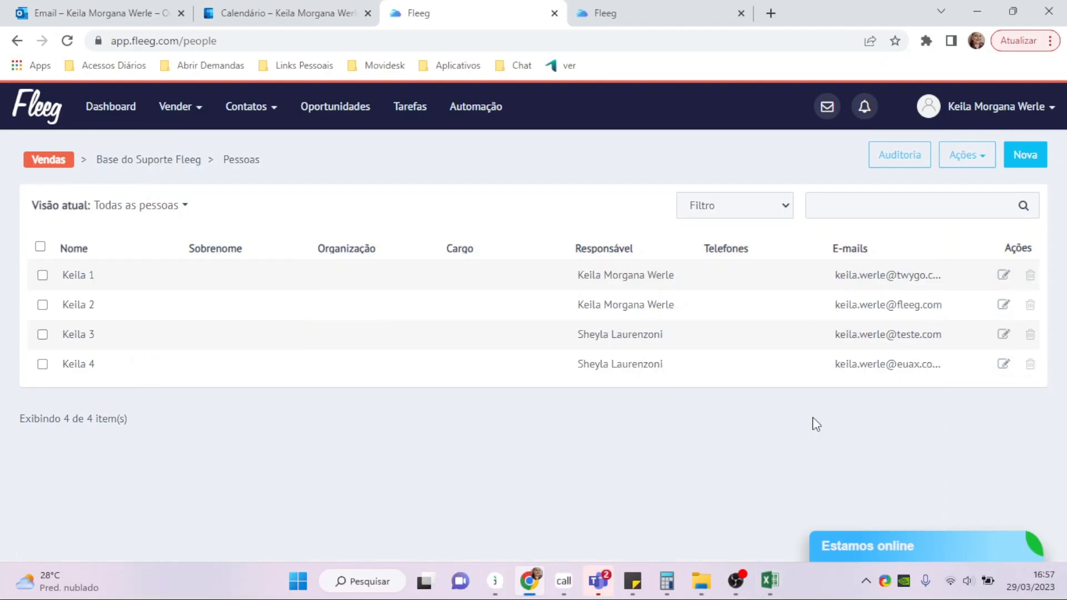
# - Check the Responsável field in the first listed person's record, leaving the record without saving
pyautogui.click(1003, 275)
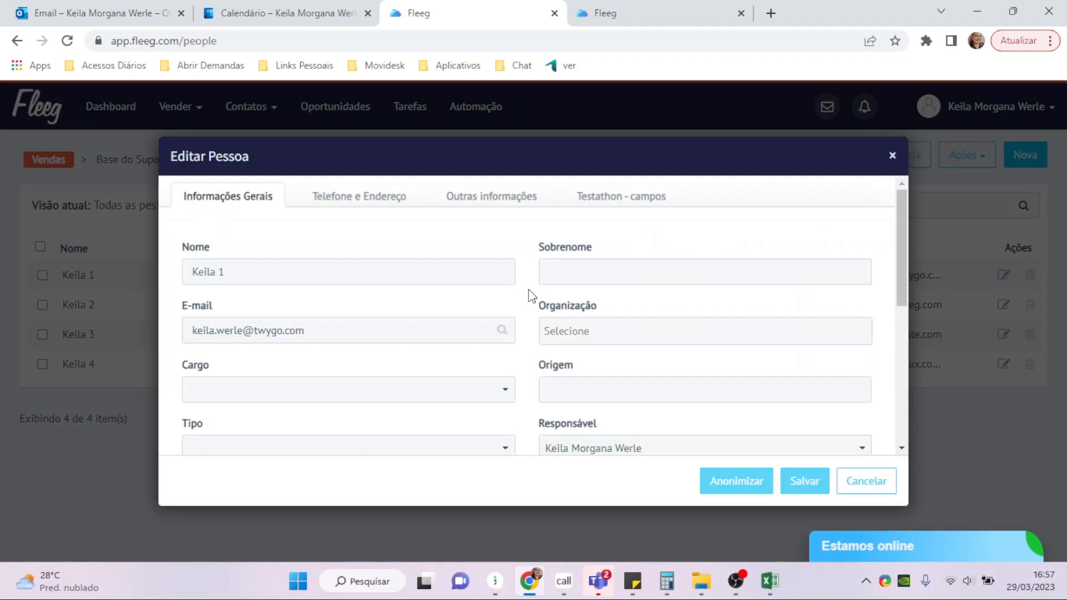
pyautogui.scroll(-3, 532, 296)
pyautogui.scroll(1, 576, 309)
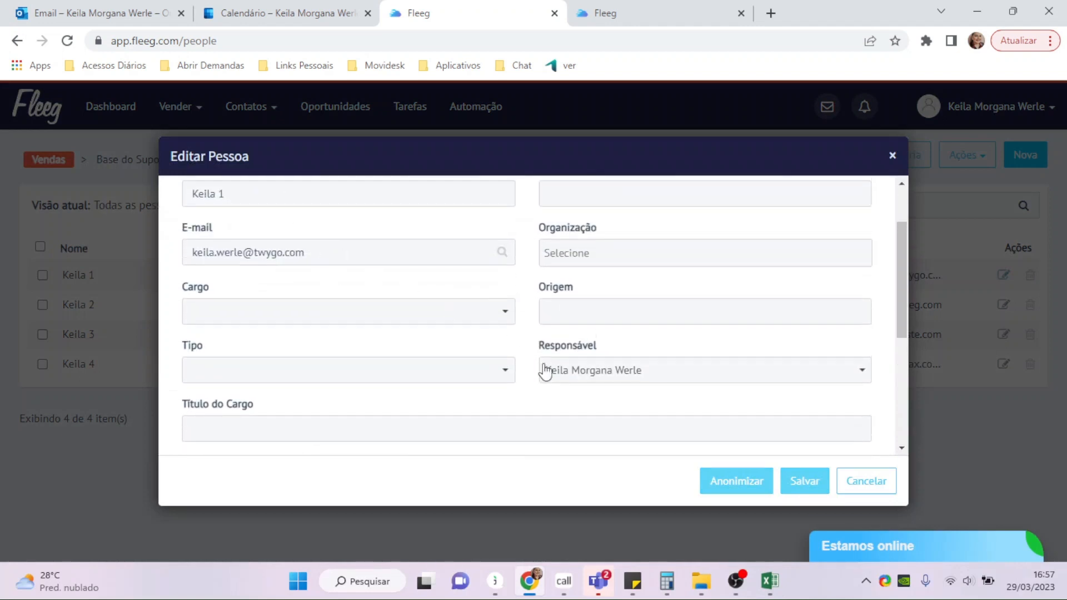
pyautogui.click(884, 485)
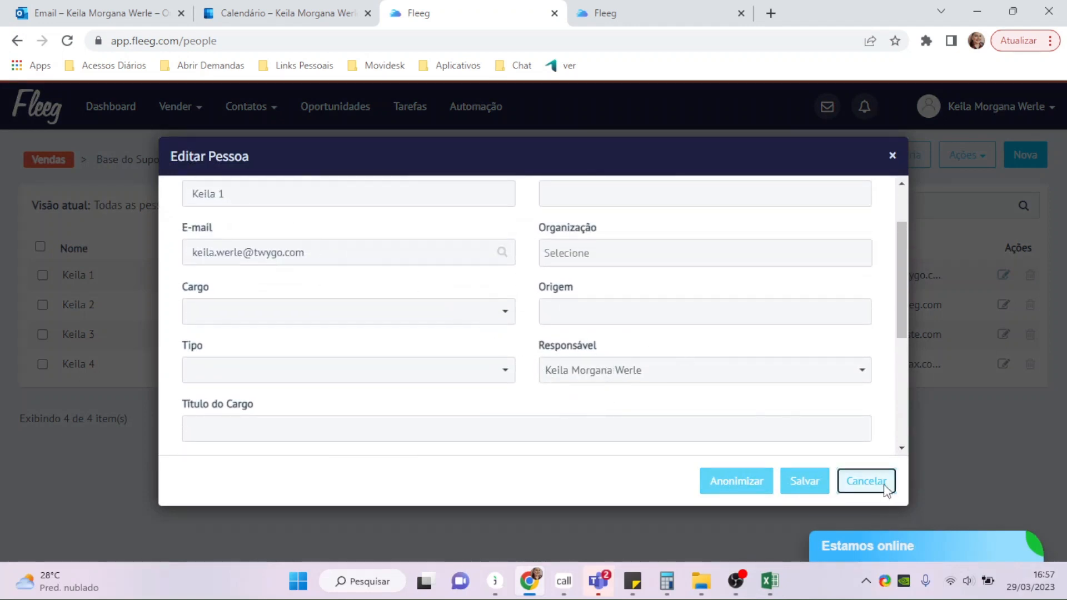